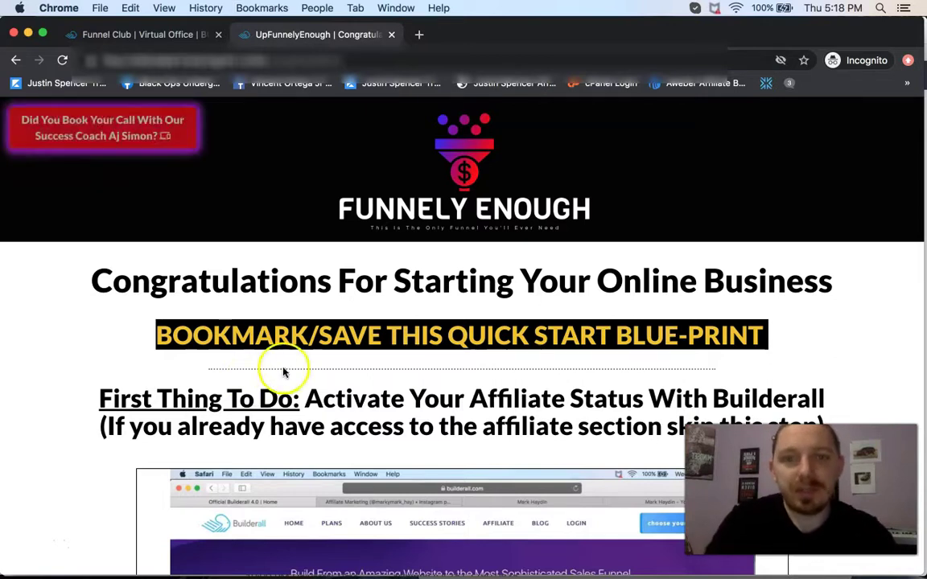
Go to builderall.com from the Funnel Club tab and log in to the Virtual Office.
scroll(383, 372, "down", 2)
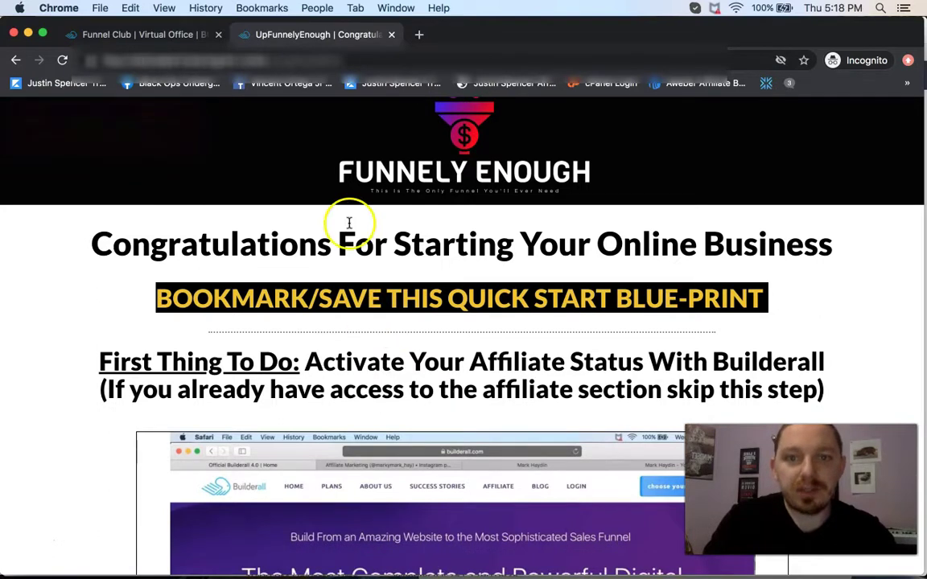
left_click(173, 44)
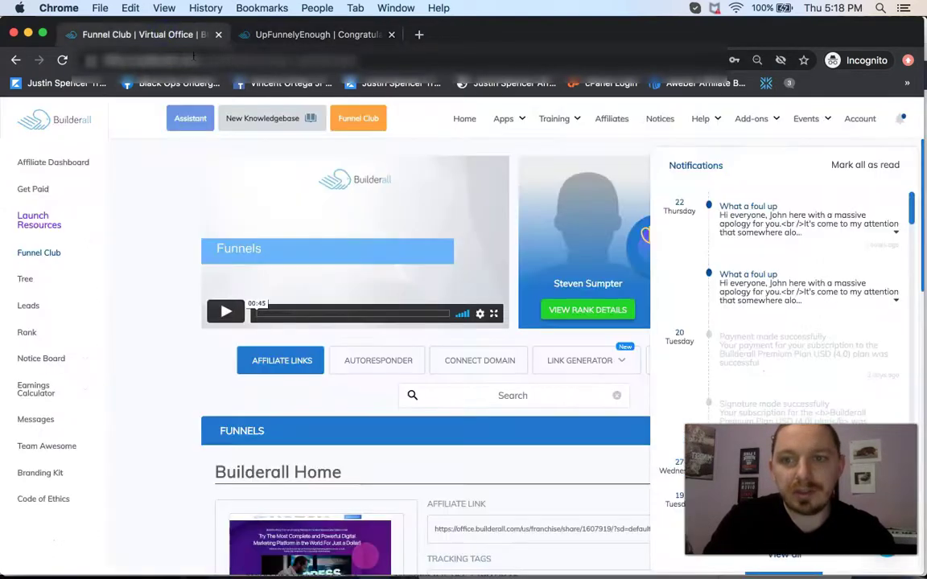
left_click(199, 60)
type("buil")
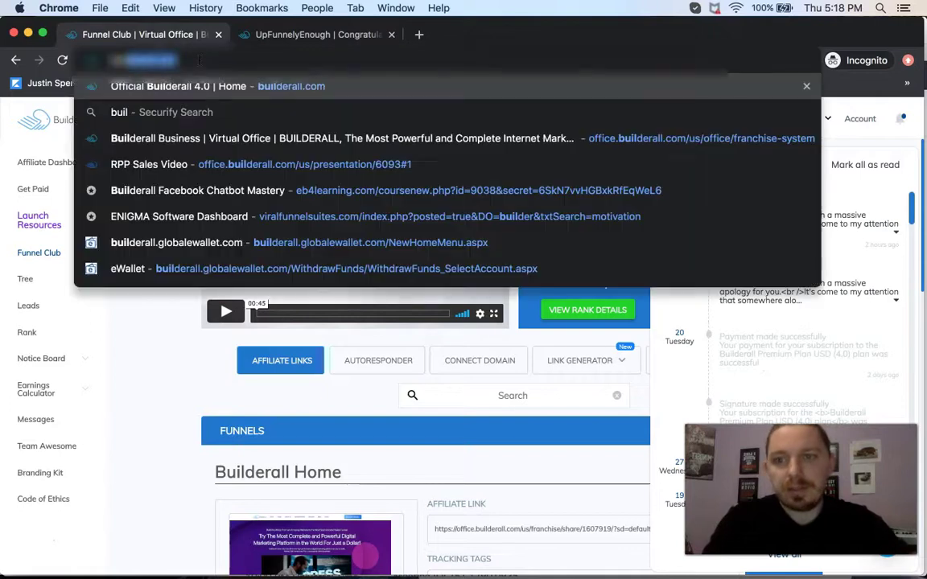
key("Return")
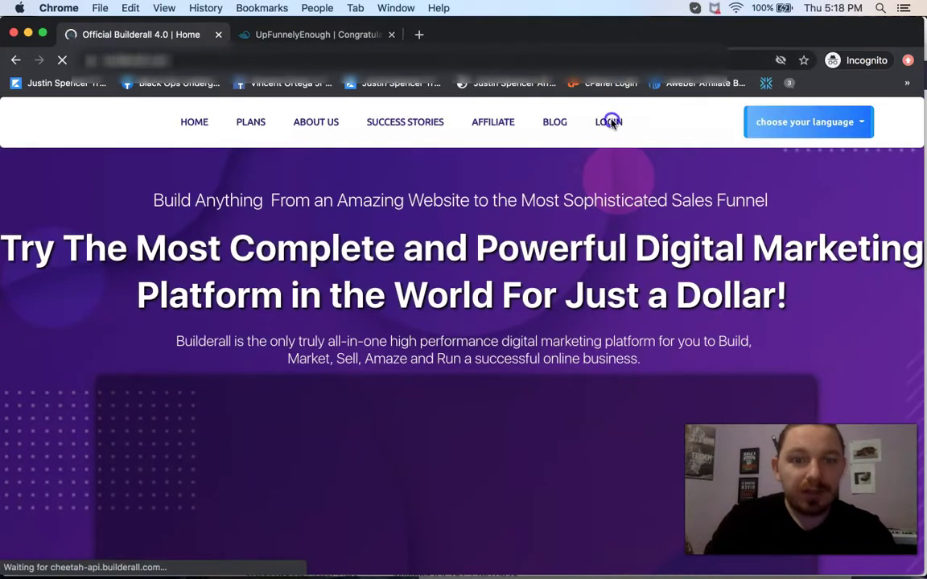
left_click(611, 121)
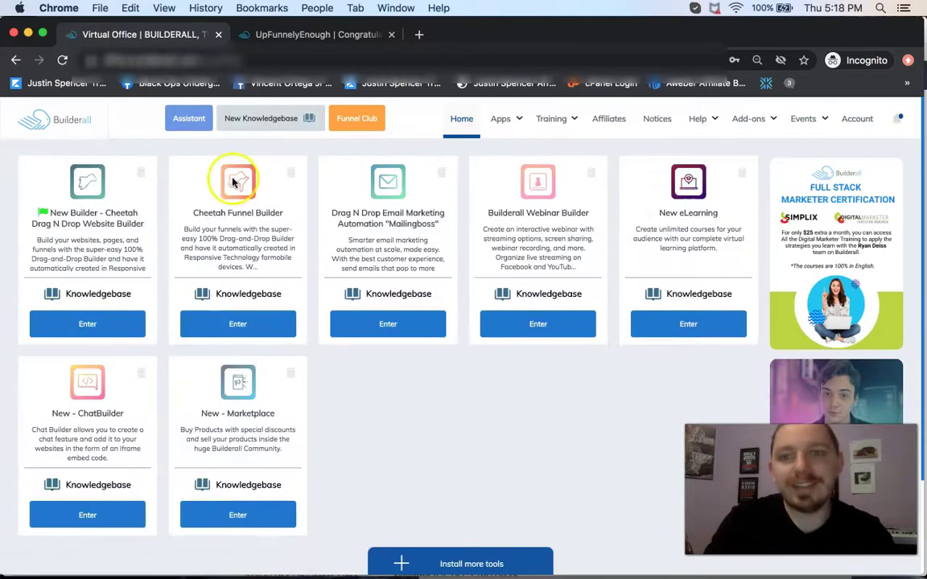
On the Funnely Enough blueprint page, start 'Download Funnel Into Your BA Dashboard'.
left_click(342, 36)
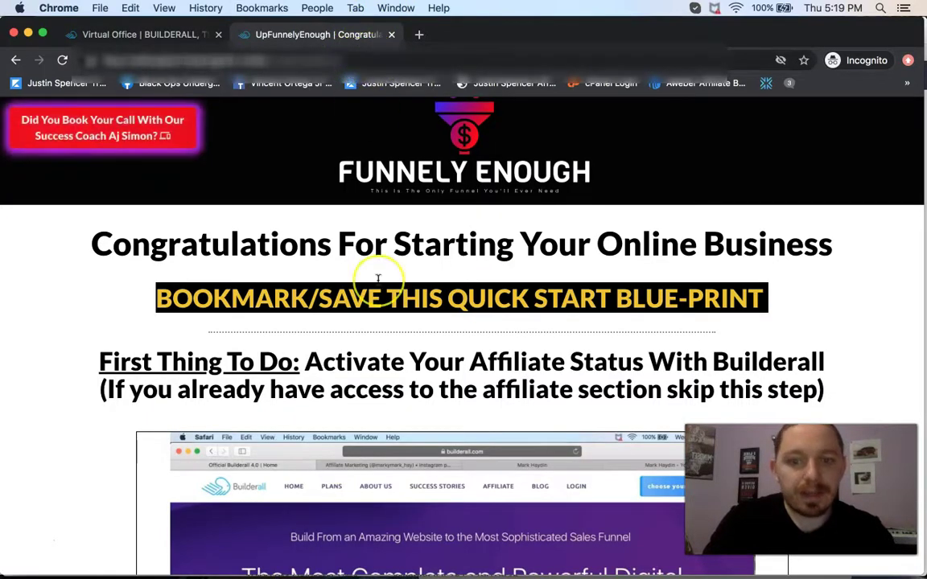
scroll(379, 278, "down", 8)
scroll(377, 280, "down", 12)
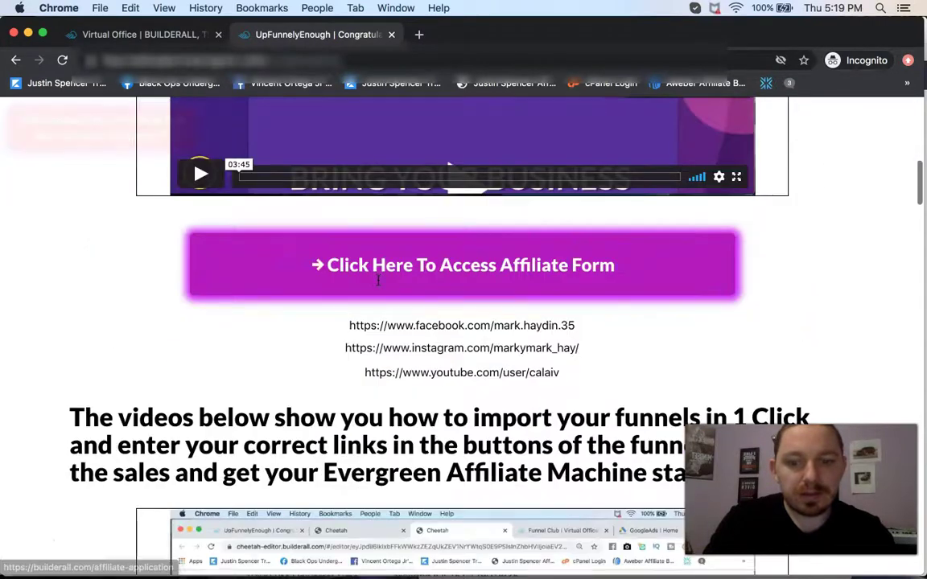
scroll(377, 279, "down", 10)
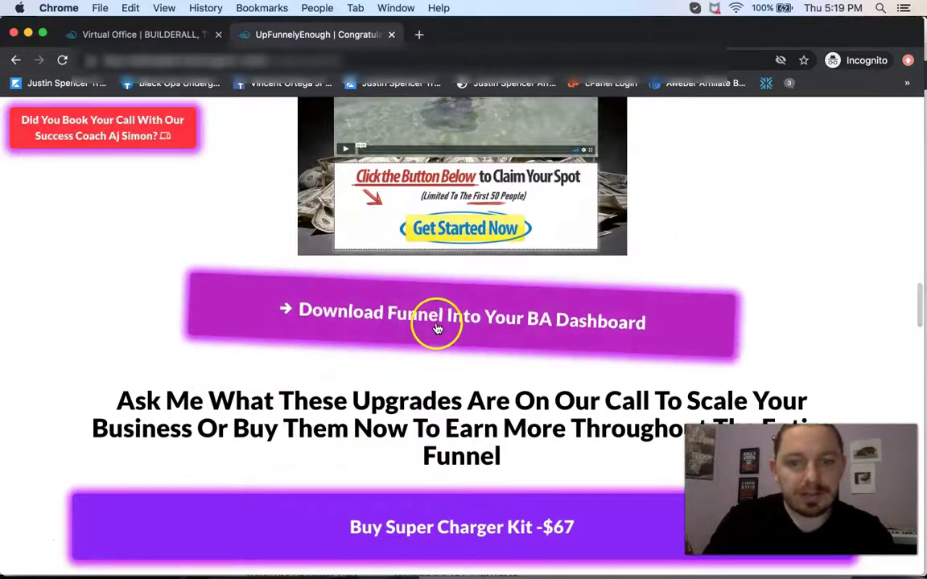
left_click(488, 317)
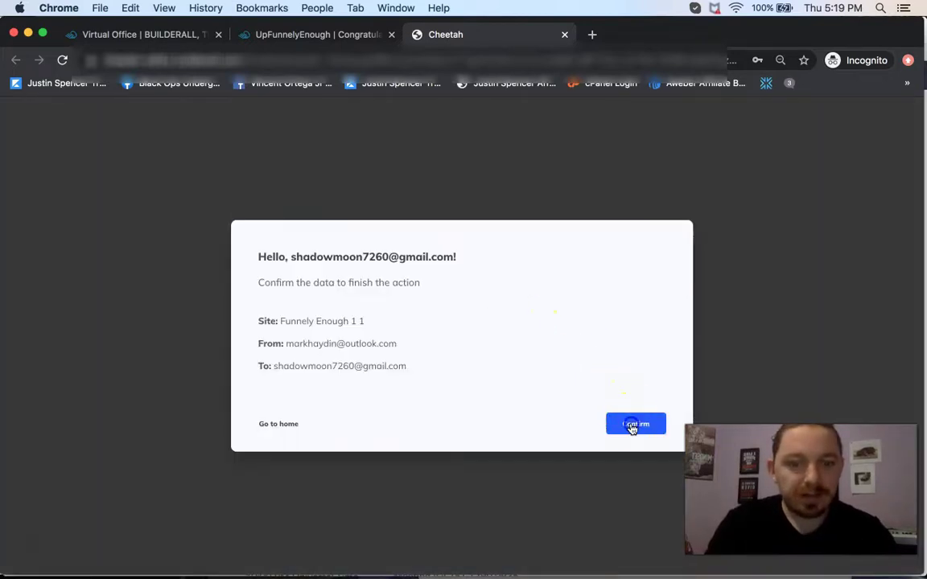
Confirm copying the 'Funnely Enough 1 1' site and go to the imported site's dashboard.
left_click(631, 425)
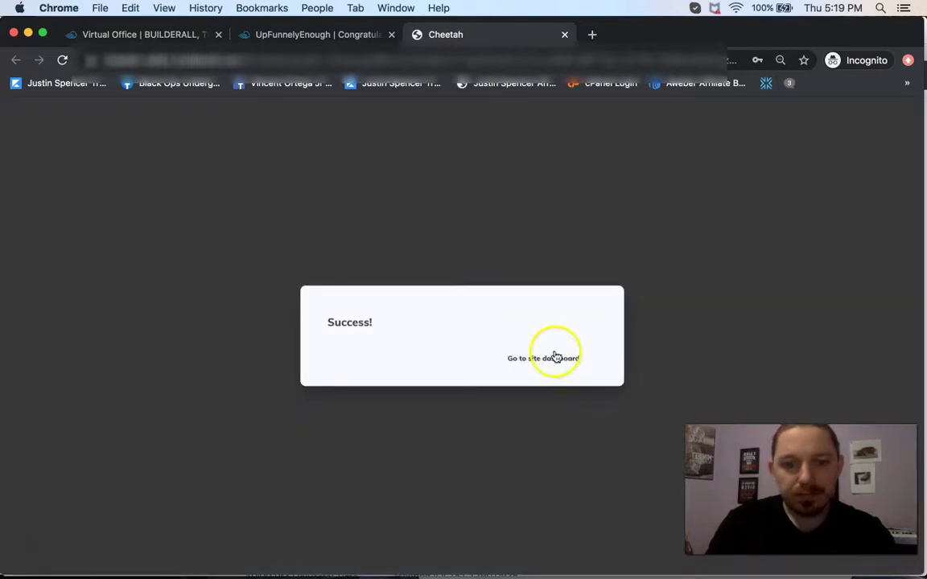
left_click(555, 357)
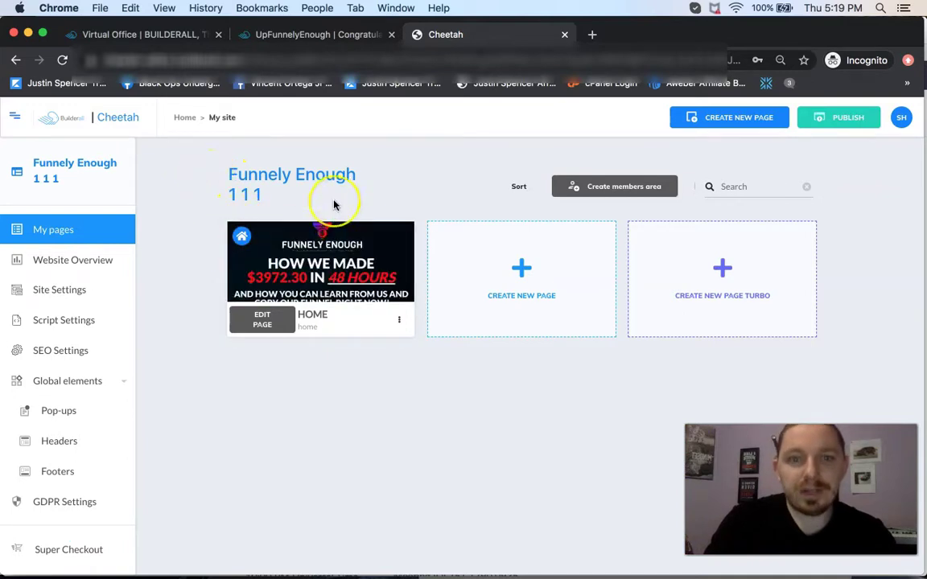
In the Virtual Office, go to Affiliates and then the Funnel Club page.
left_click(148, 35)
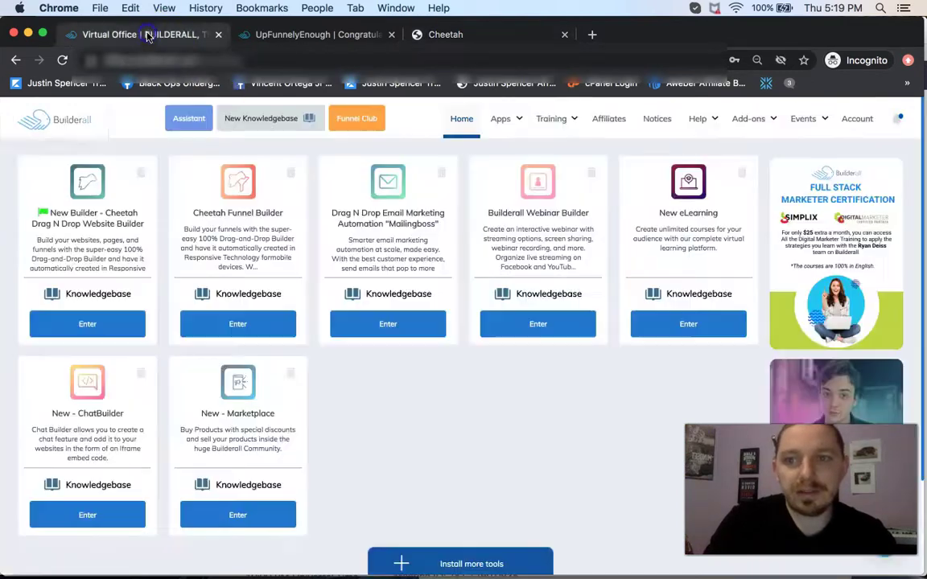
left_click(607, 119)
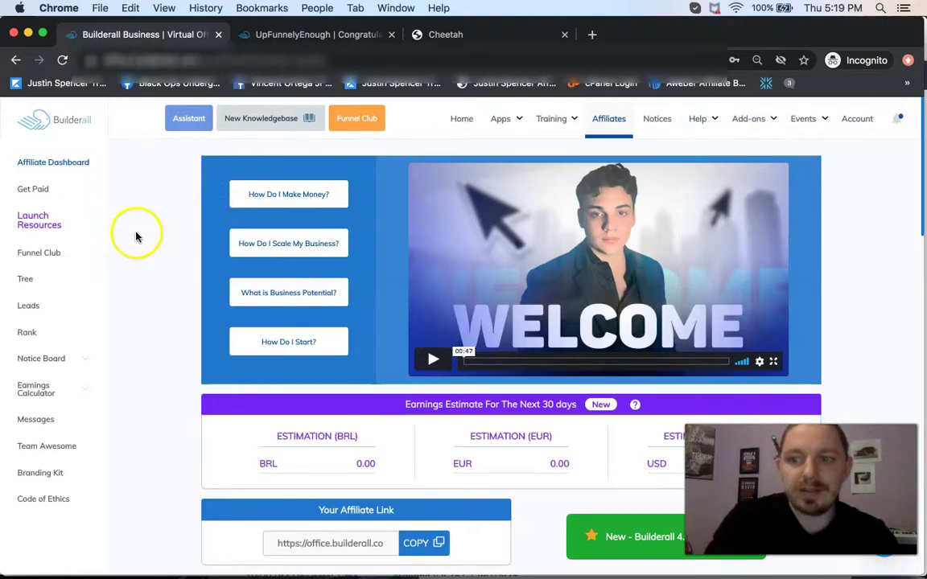
left_click(40, 255)
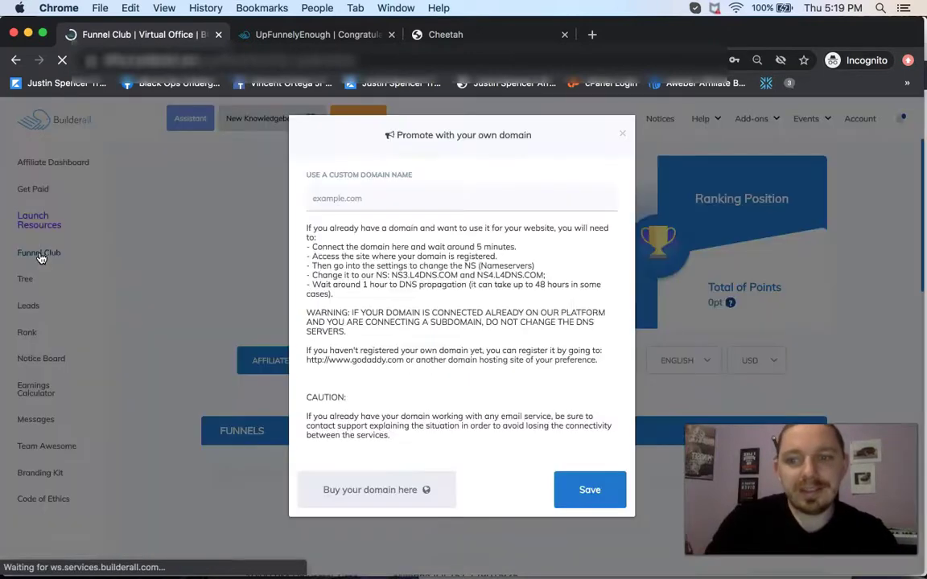
Dismiss the custom domain prompt and copy the Checkout US 1 Dollar affiliate link.
left_click(621, 134)
scroll(499, 289, "down", 5)
scroll(499, 290, "down", 5)
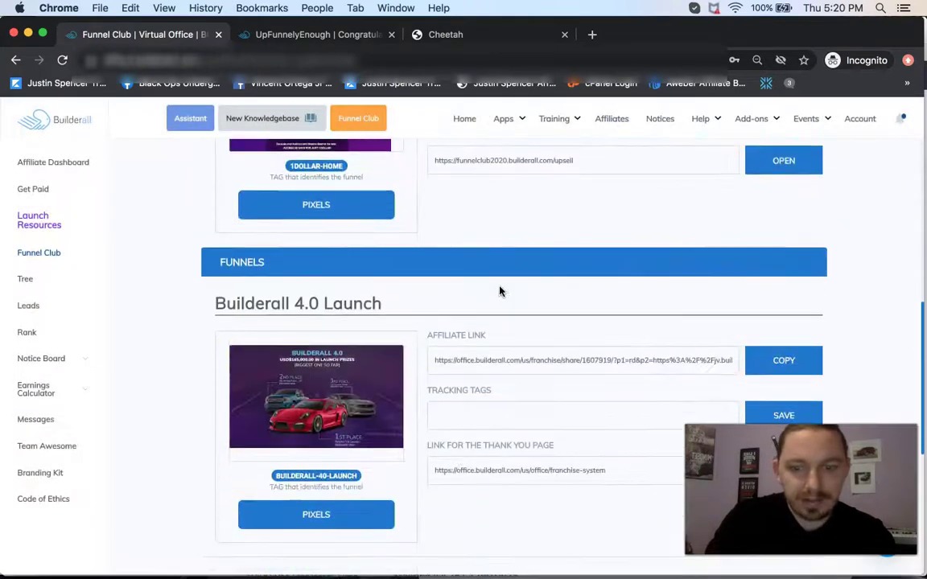
left_click(770, 312)
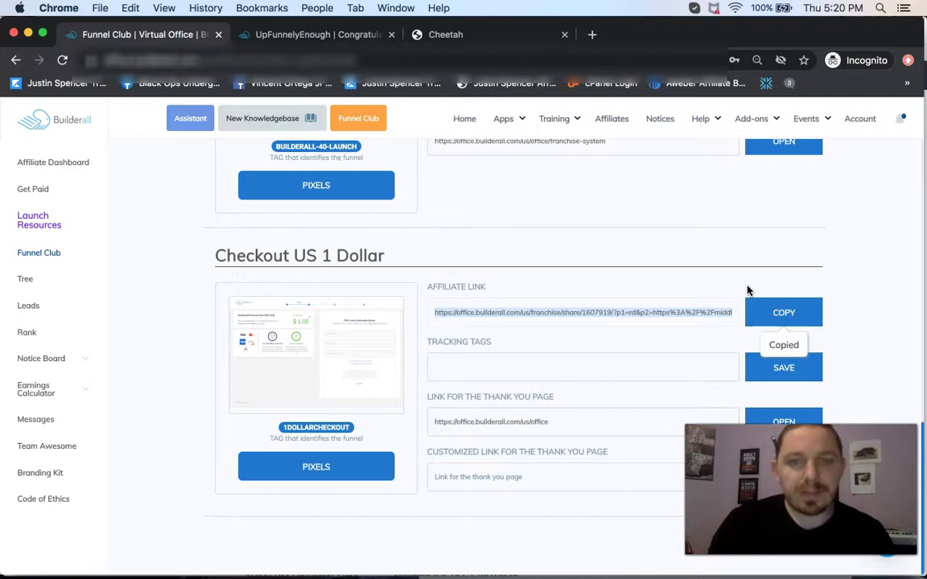
left_click_drag(720, 424, 721, 274)
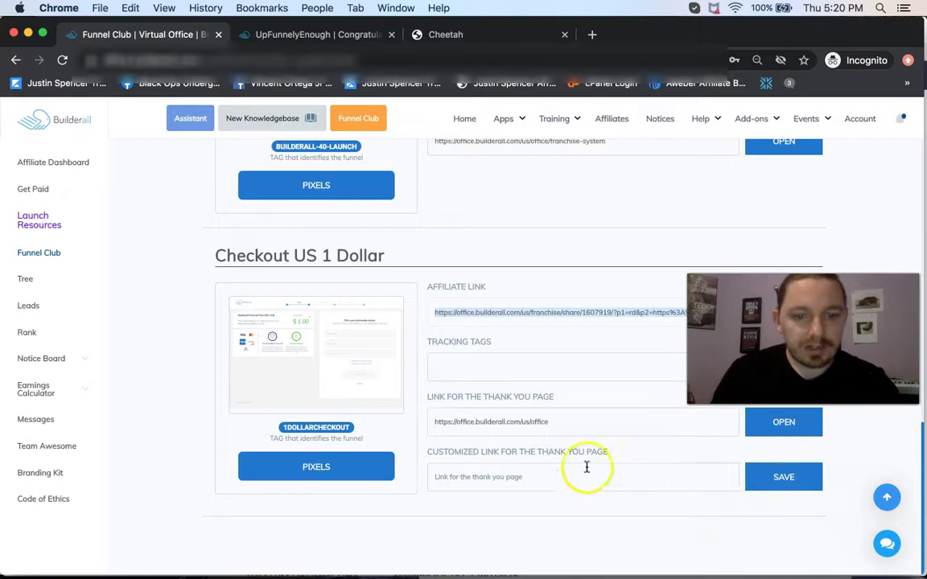
left_click(518, 476)
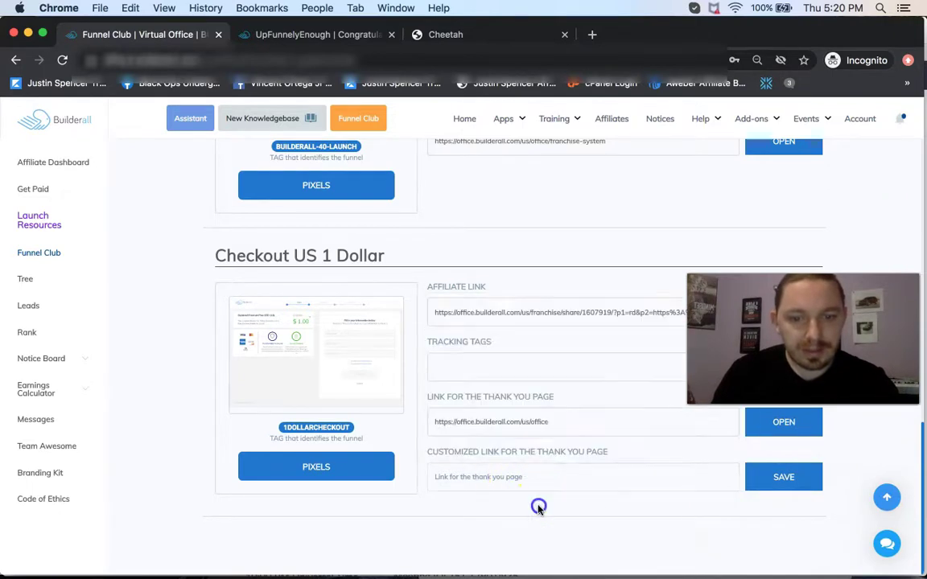
left_click(778, 481)
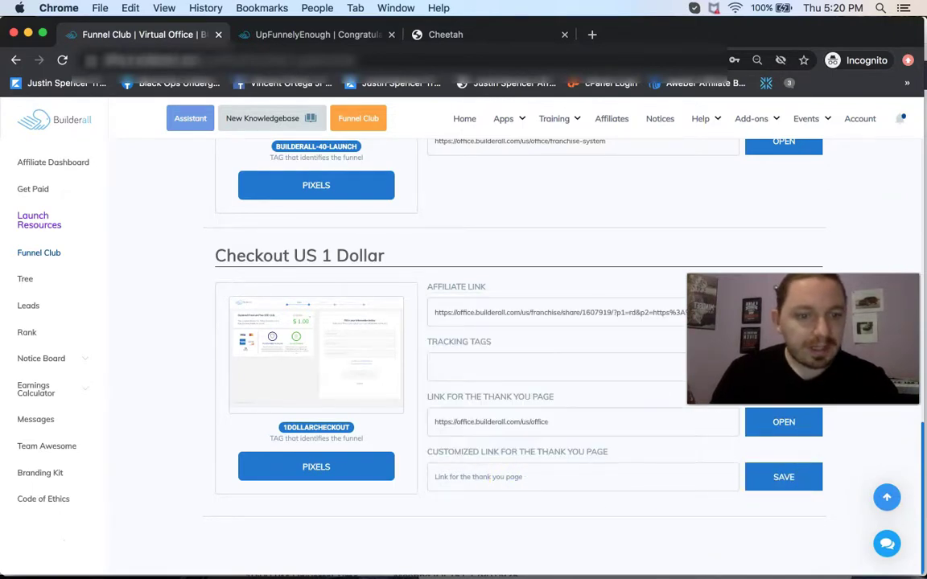
left_click_drag(784, 315, 809, 428)
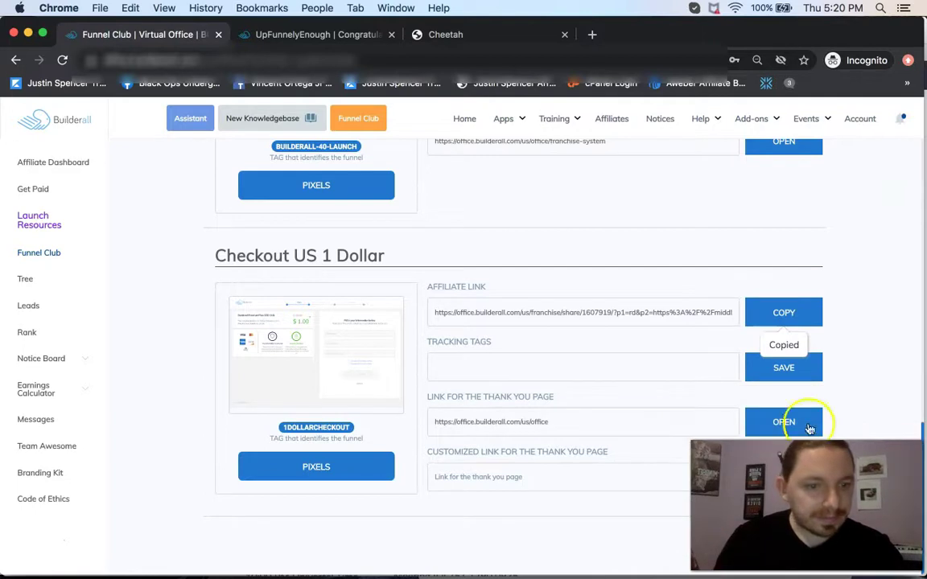
left_click(782, 312)
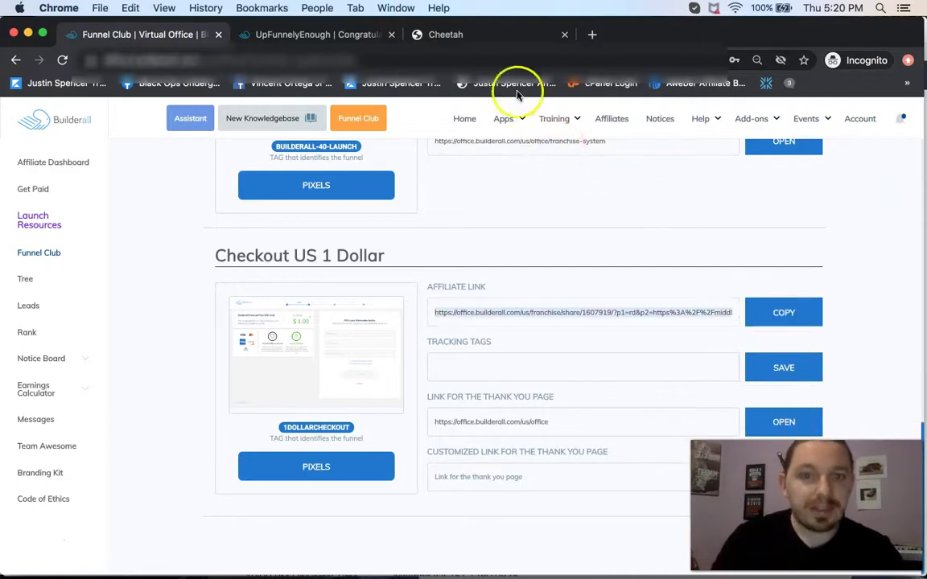
left_click(506, 121)
left_click(529, 433)
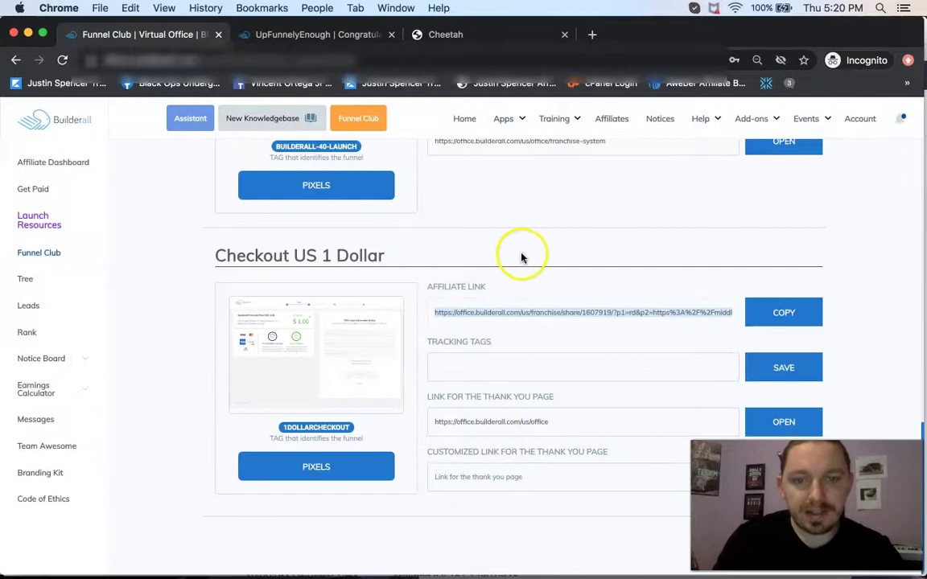
Open the HOME page of the Funnely Enough 1 1 1 site in the Cheetah editor.
left_click(511, 120)
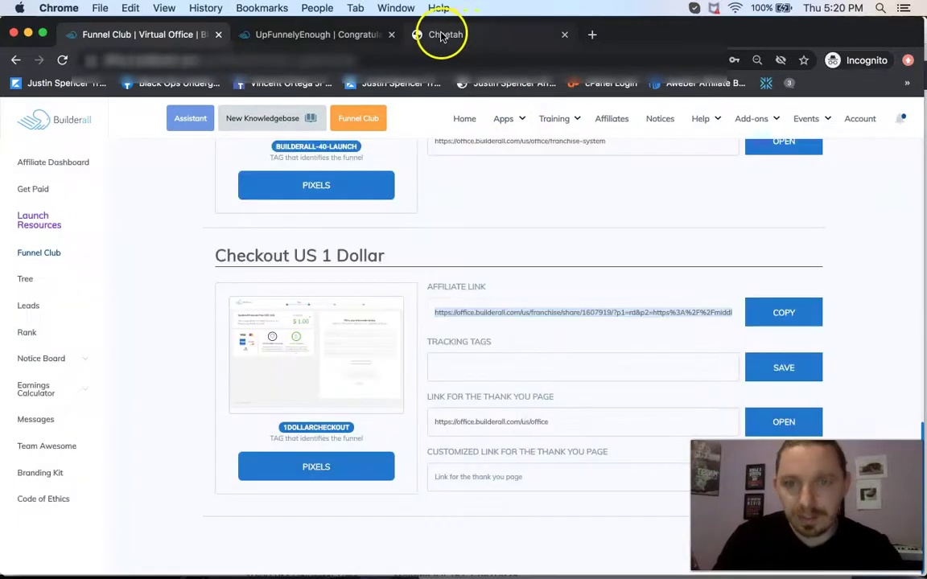
left_click(449, 38)
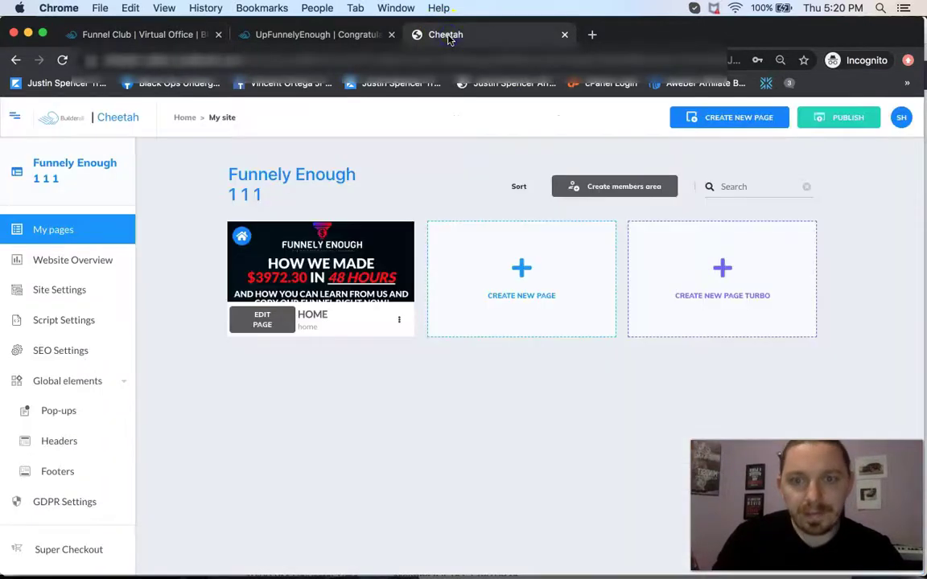
left_click(271, 325)
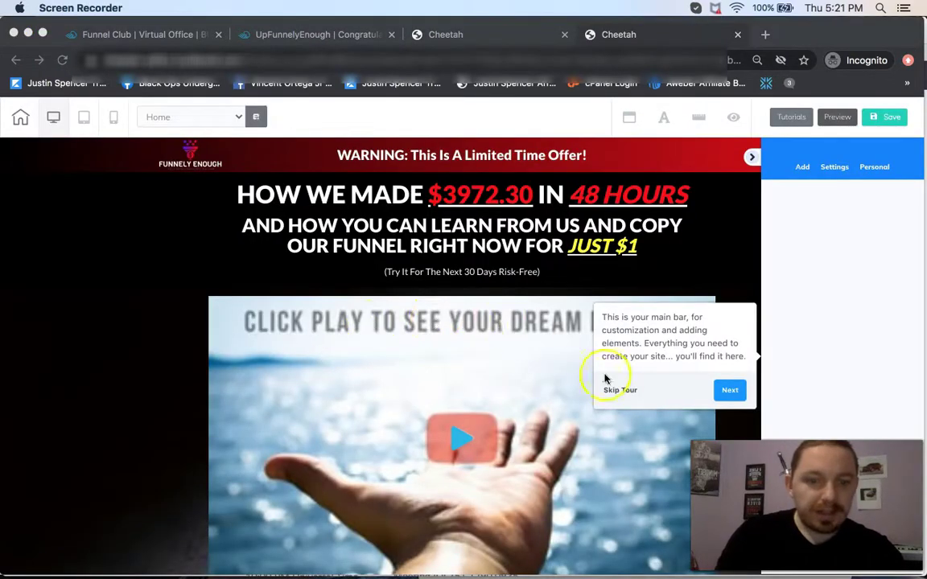
Skip the editor tour and swap the Get Started Now button's web link for the $1 checkout URL.
left_click(616, 391)
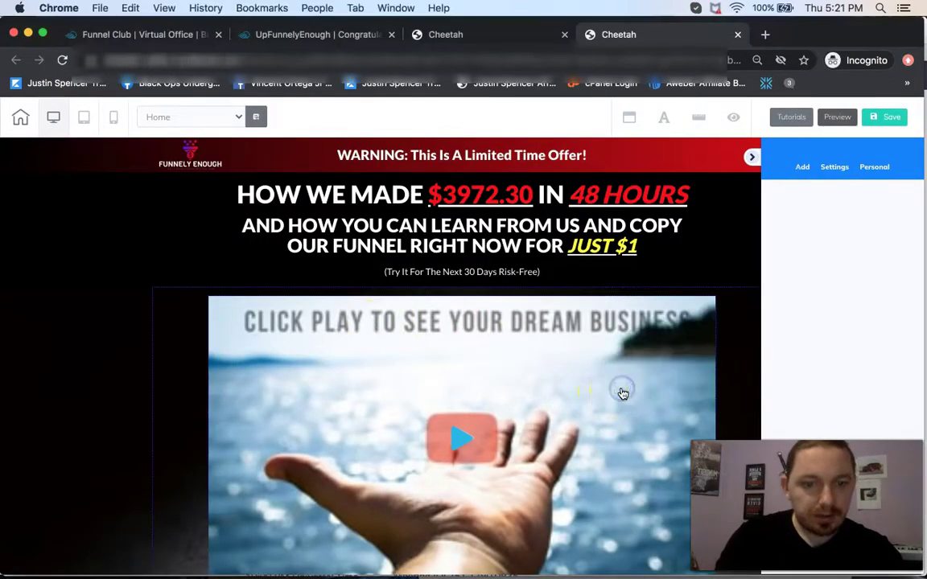
scroll(512, 375, "down", 1)
scroll(512, 375, "down", 10)
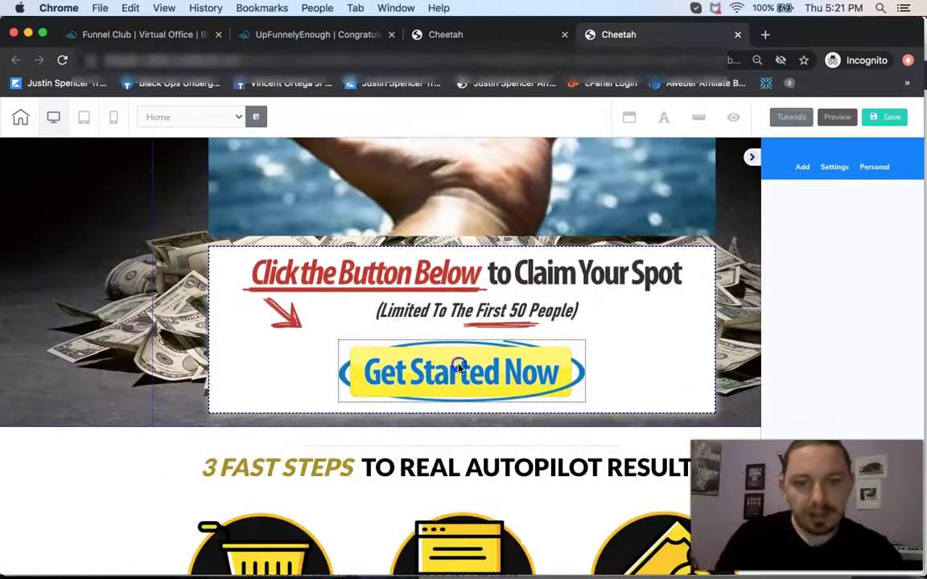
left_click(457, 367)
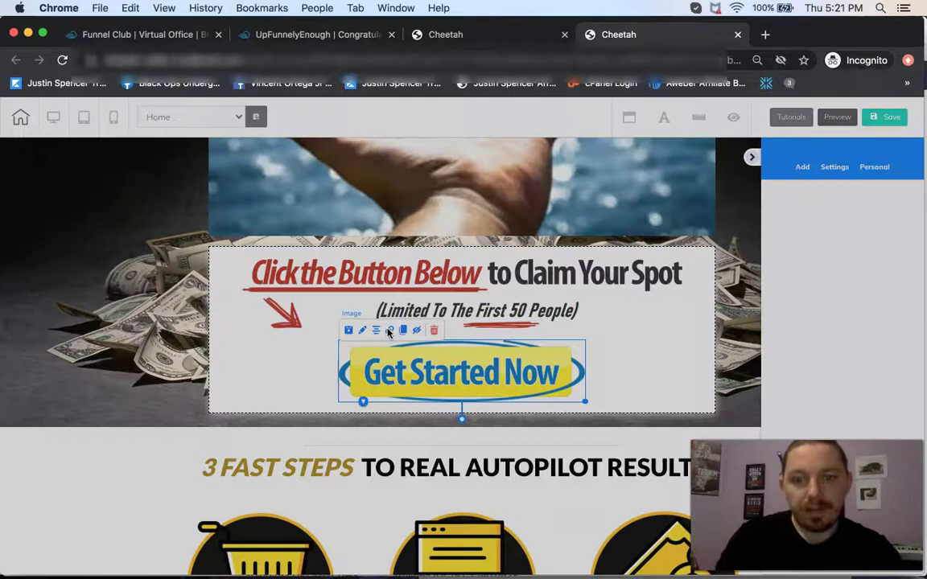
left_click(389, 331)
left_click(245, 171)
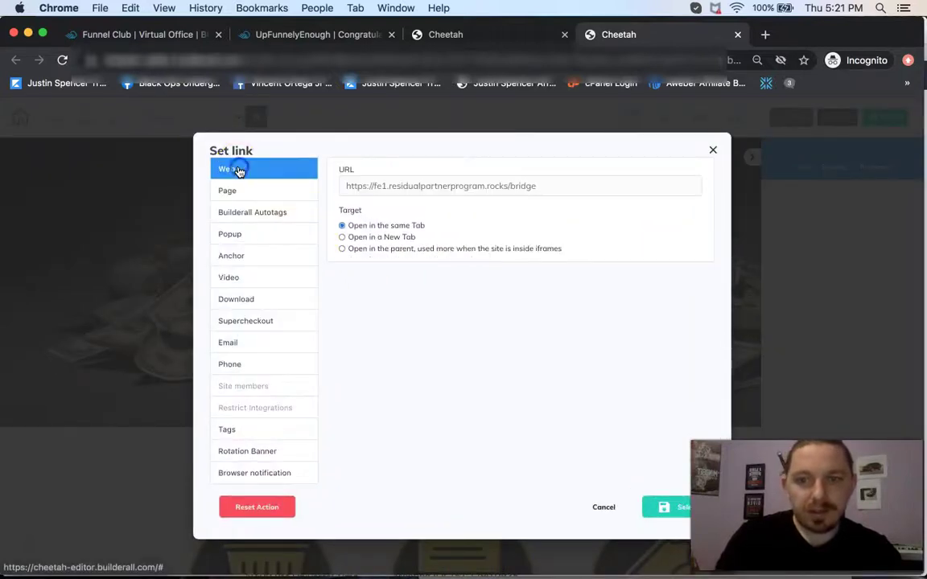
left_click(373, 184)
key("super+a")
key("BackSpace")
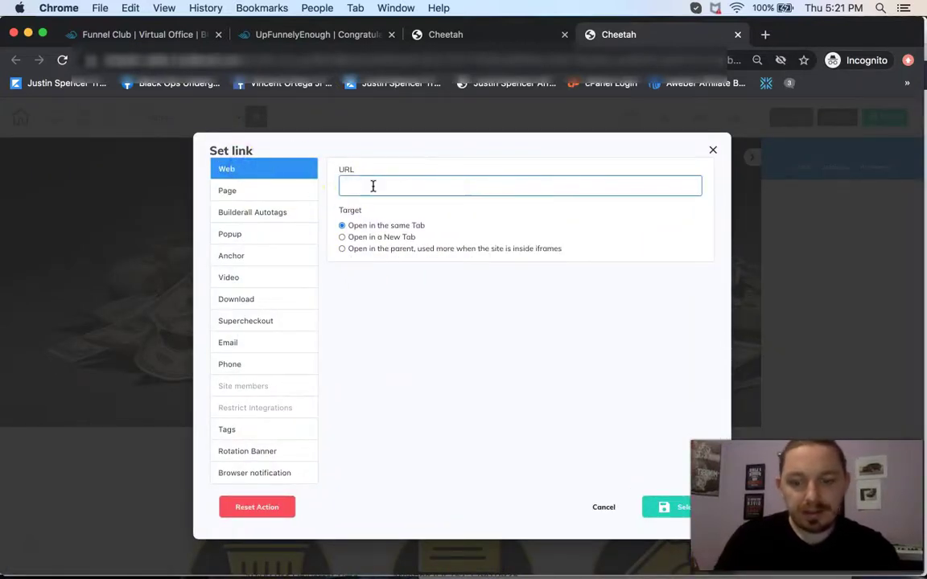
key("super+v")
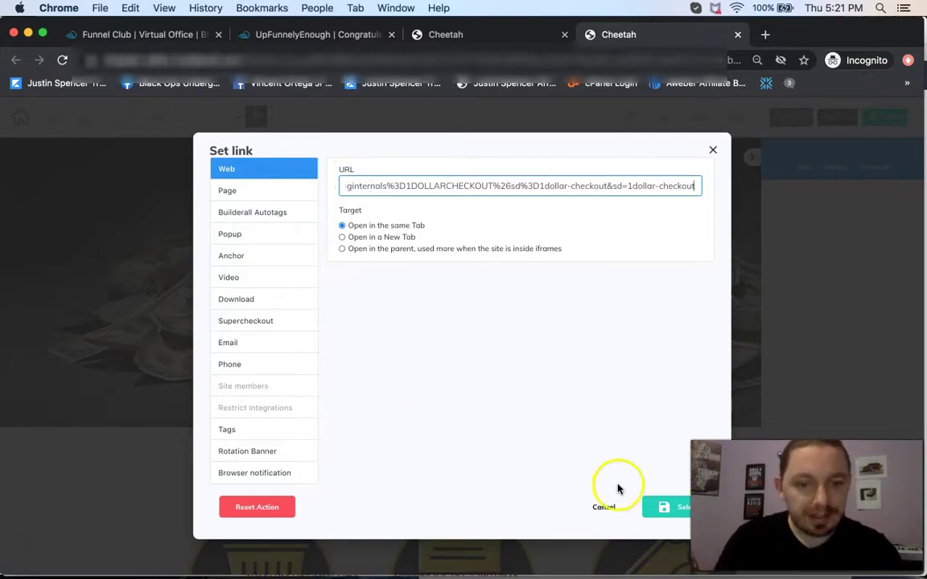
left_click(653, 504)
Replace the gold 'Yes! Give Me Access To Funnely Enough Now!' button's web link with the $1 checkout URL.
scroll(487, 439, "down", 10)
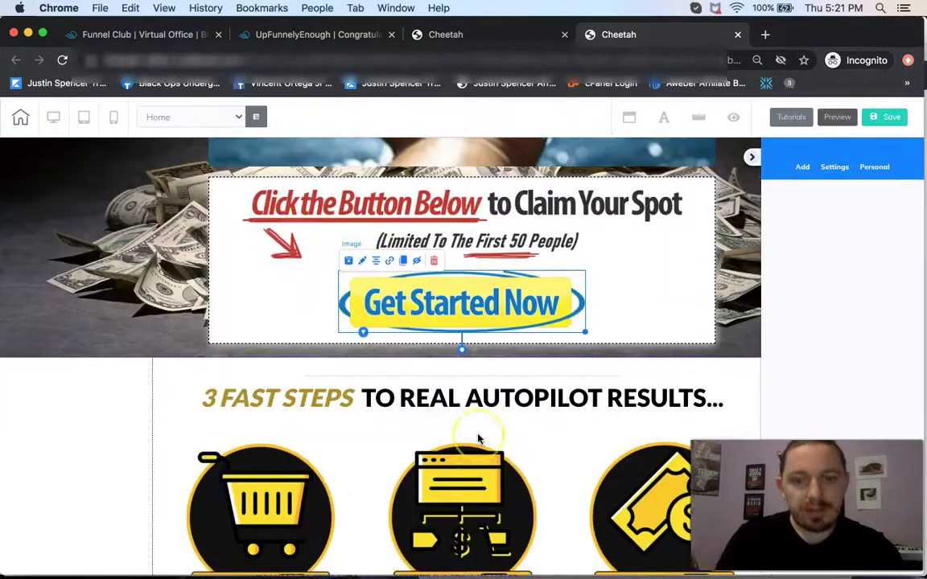
scroll(478, 439, "down", 15)
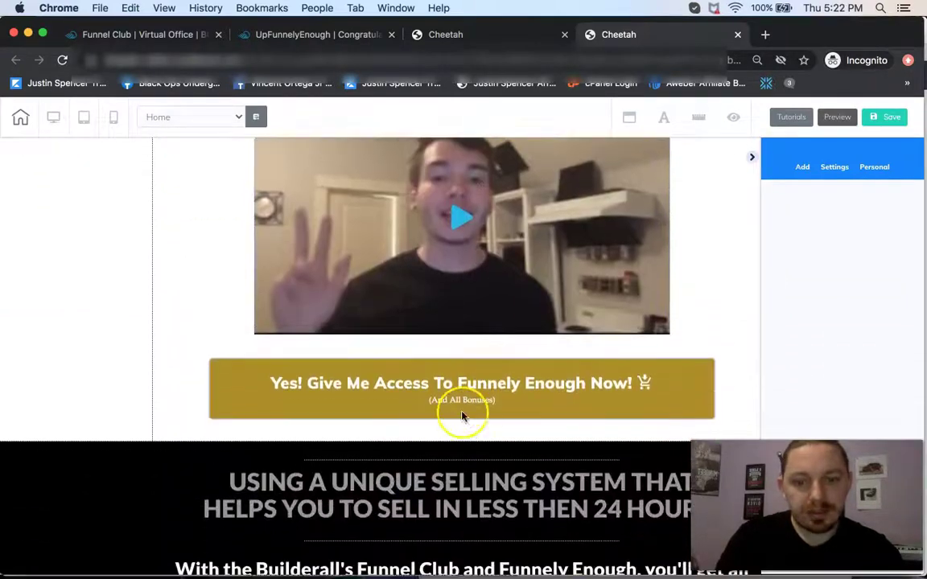
left_click(413, 364)
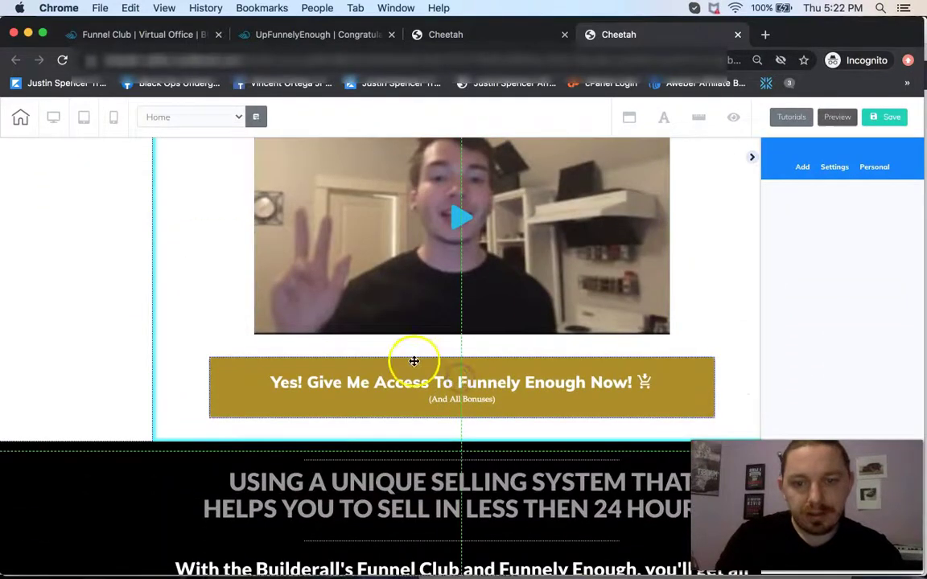
left_click(415, 384)
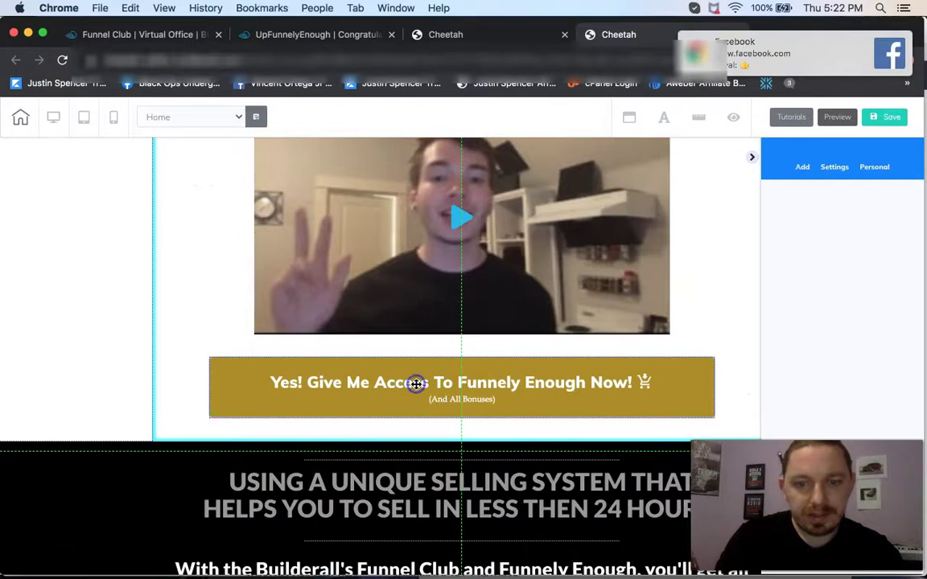
left_click_drag(341, 366, 221, 327)
left_click(331, 372)
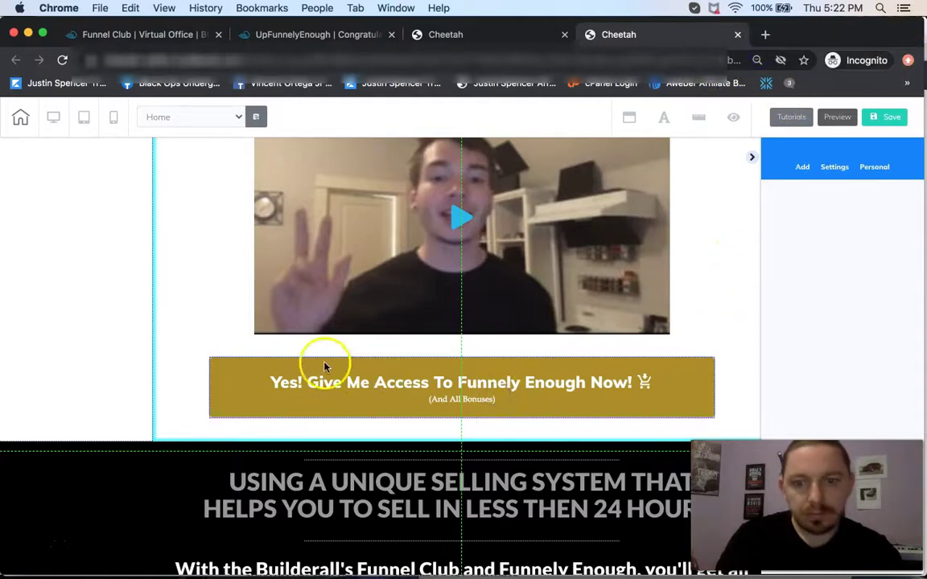
left_click(253, 366)
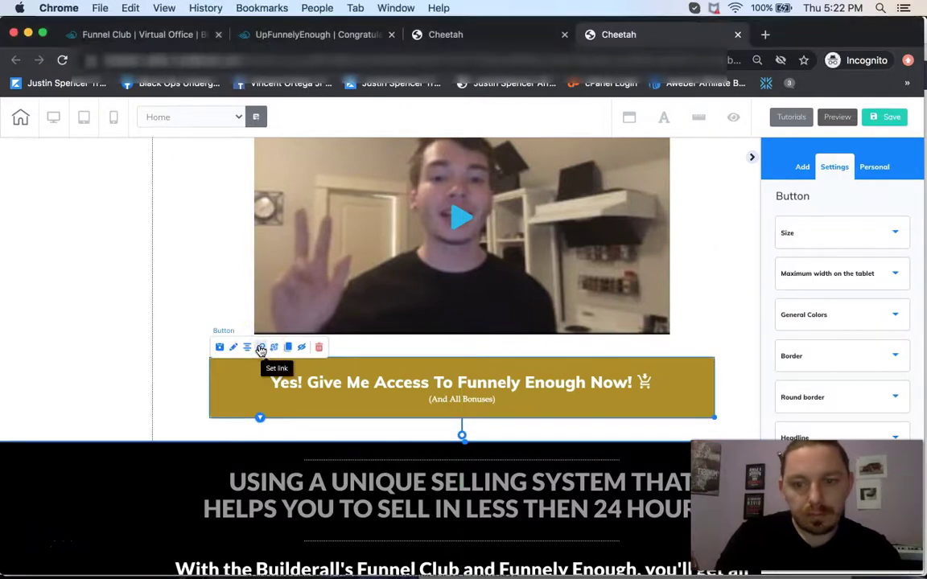
left_click(261, 349)
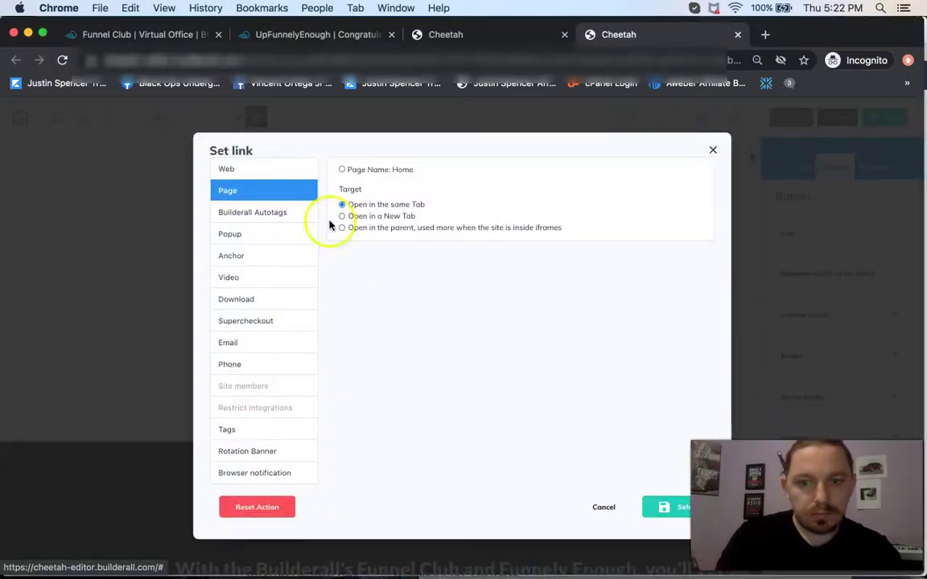
left_click(245, 170)
left_click(367, 181)
key("cmd+a")
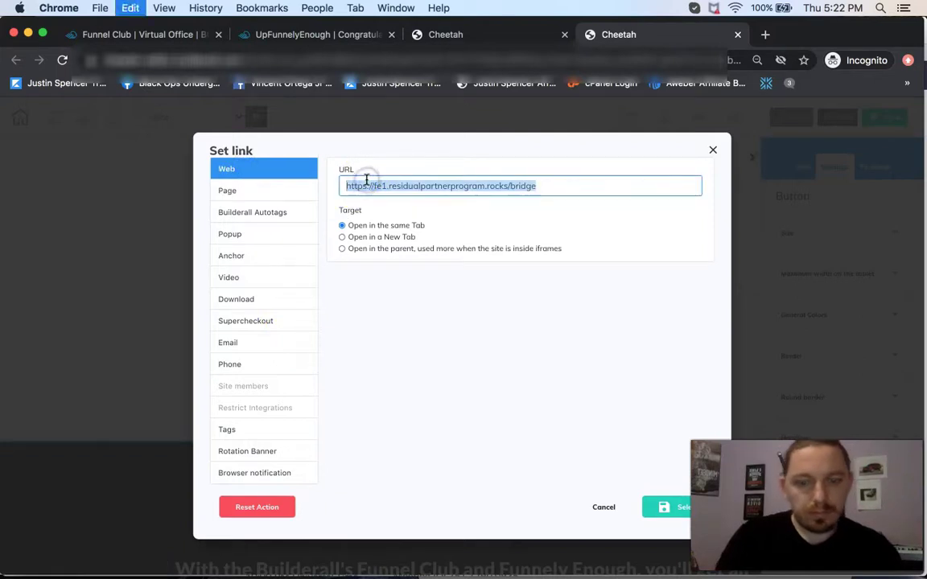
key("BackSpace")
key("super+v")
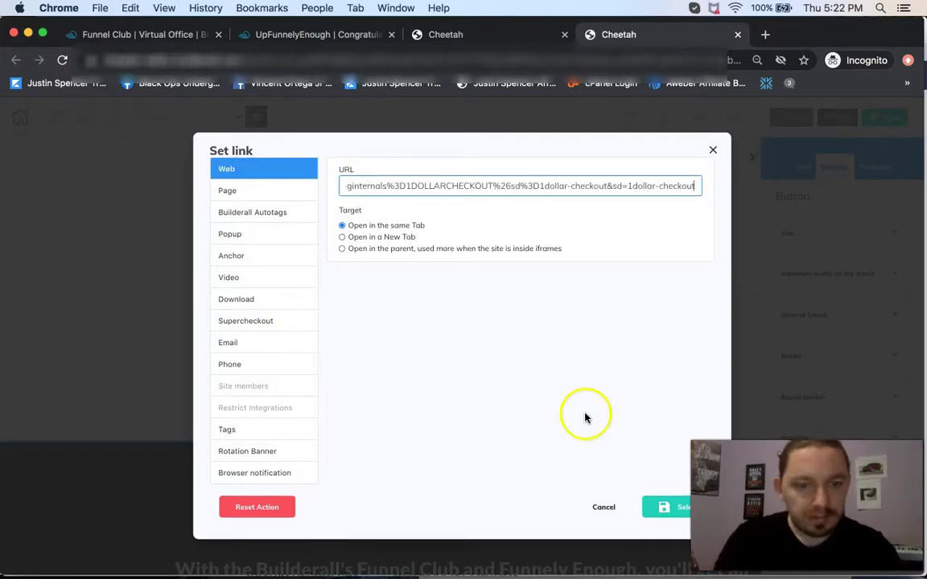
left_click(665, 505)
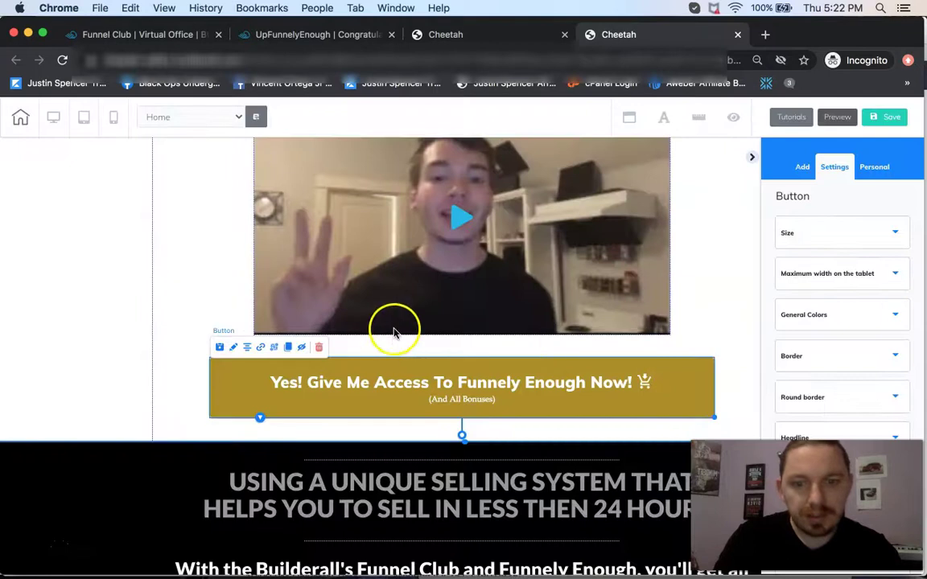
Give the gold button below the bonus countdown a web link to the $1 checkout URL.
scroll(394, 326, "down", 15)
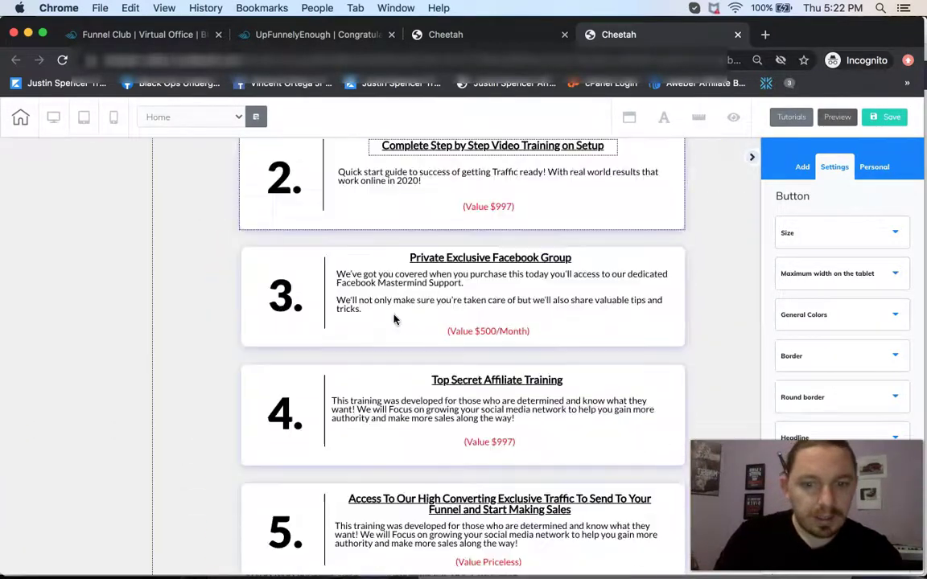
scroll(393, 321, "down", 10)
left_click(327, 362)
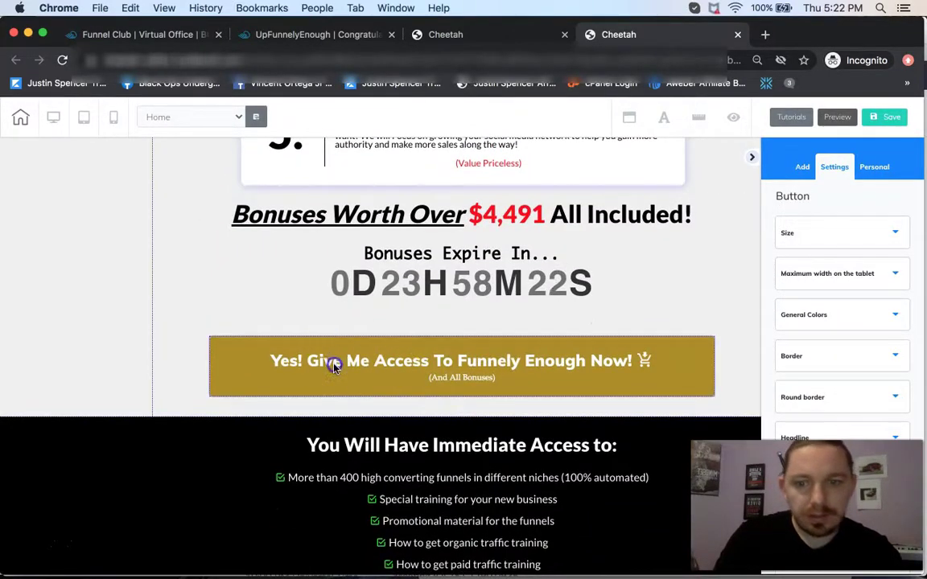
left_click(356, 359)
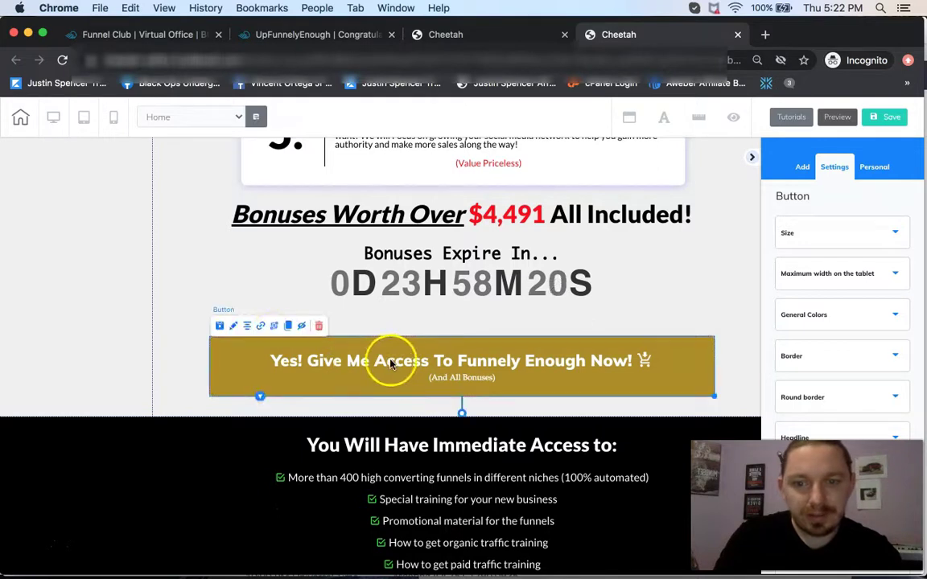
left_click(263, 330)
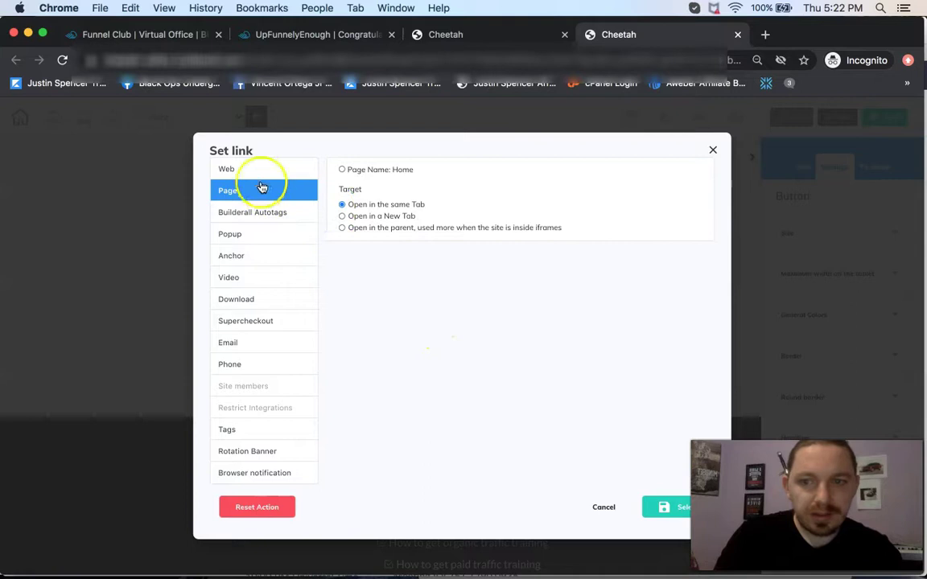
left_click(248, 171)
left_click(370, 181)
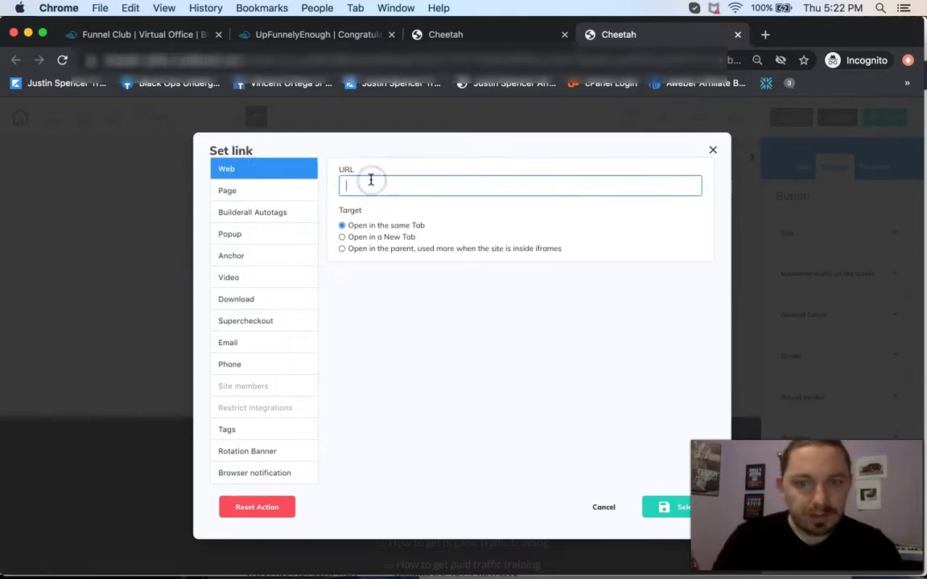
key("super+v")
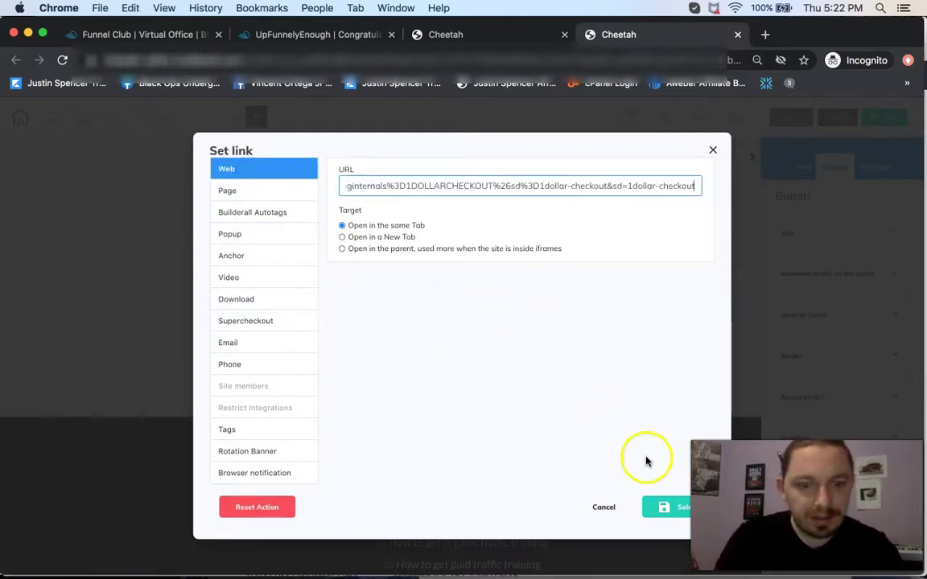
left_click(666, 506)
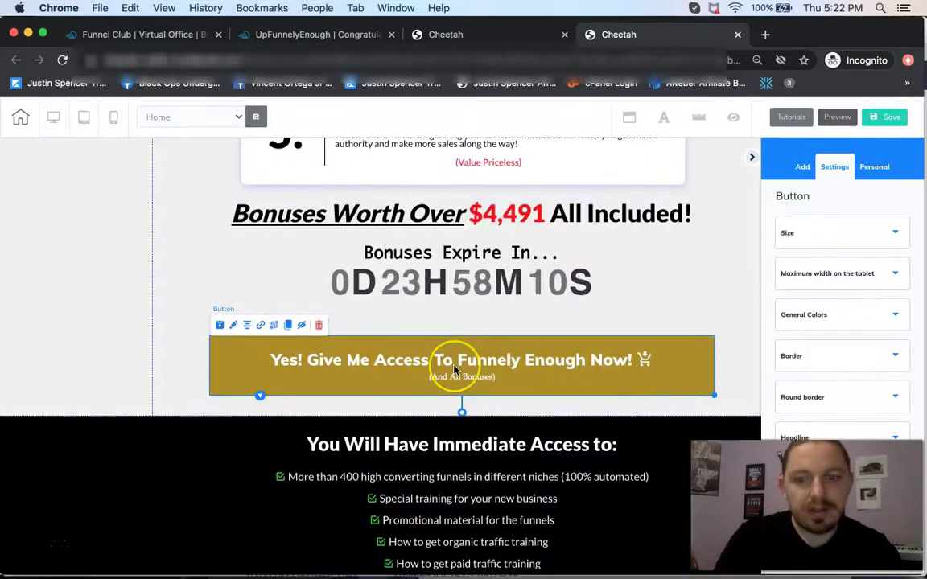
Replace the footer Get Started Now image's old link with the $1 checkout URL.
scroll(455, 372, "down", 10)
scroll(456, 368, "down", 3)
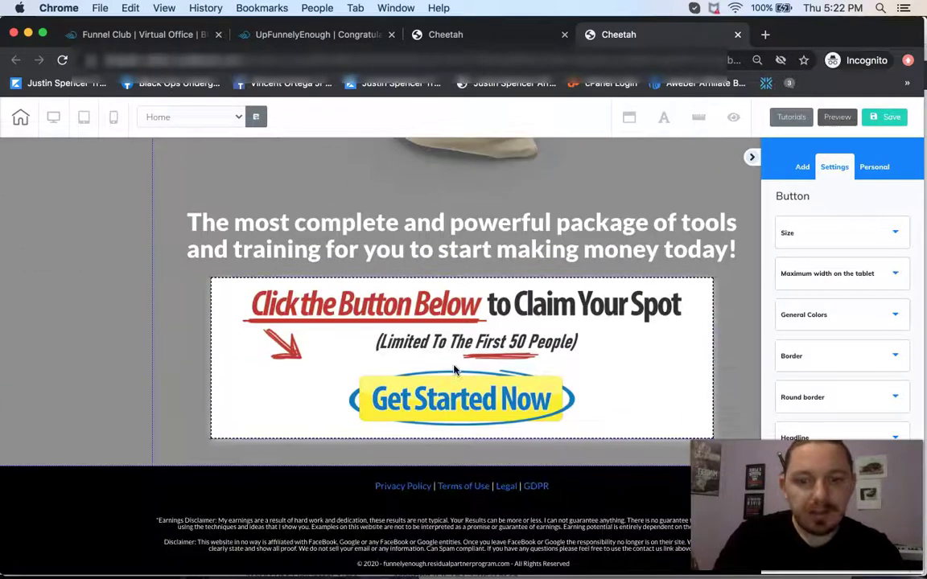
left_click(398, 371)
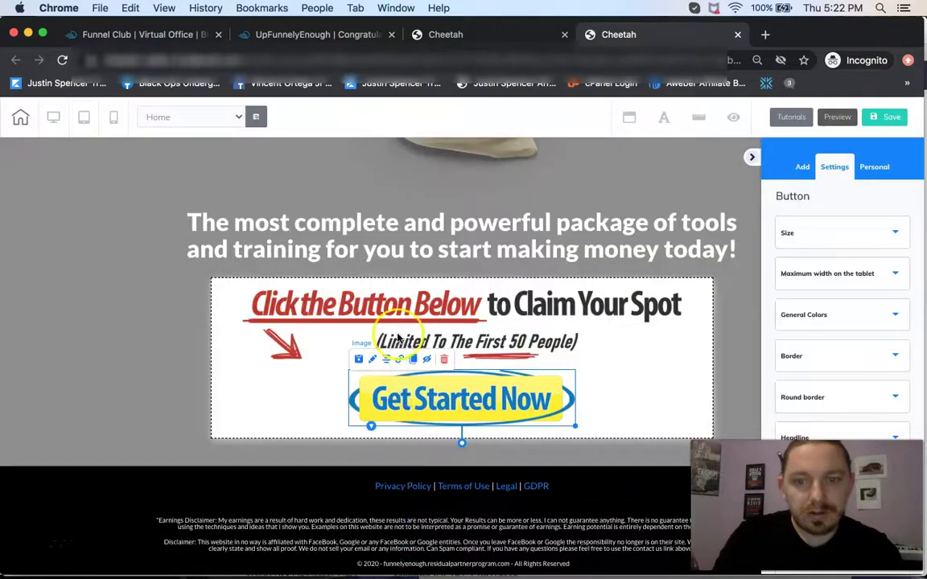
left_click(401, 362)
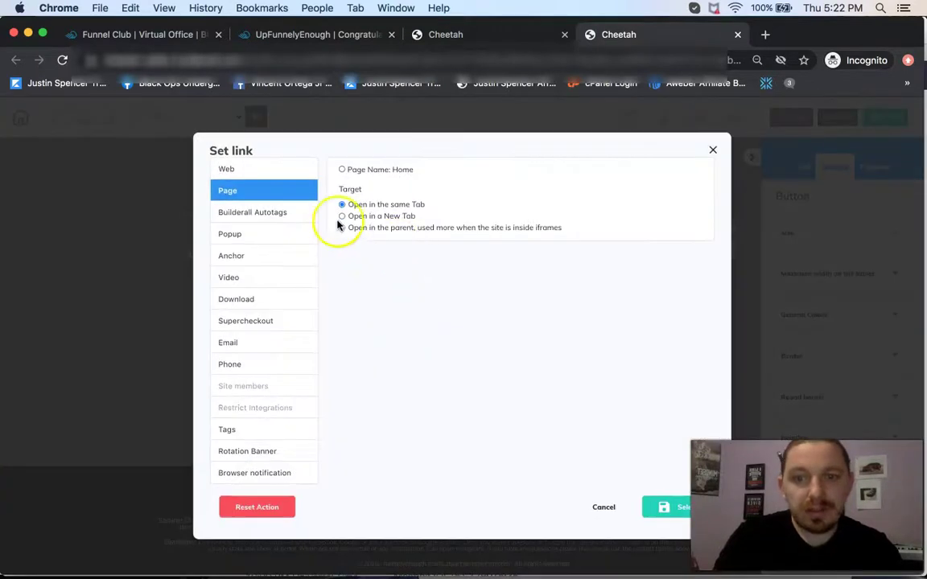
left_click(235, 169)
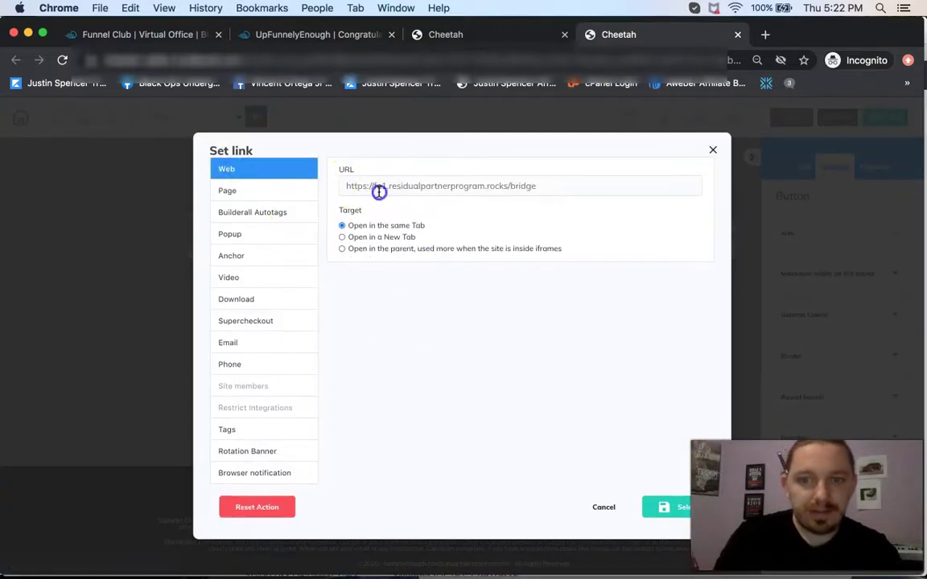
left_click(378, 190)
key("super+a")
key("BackSpace")
key("super+v")
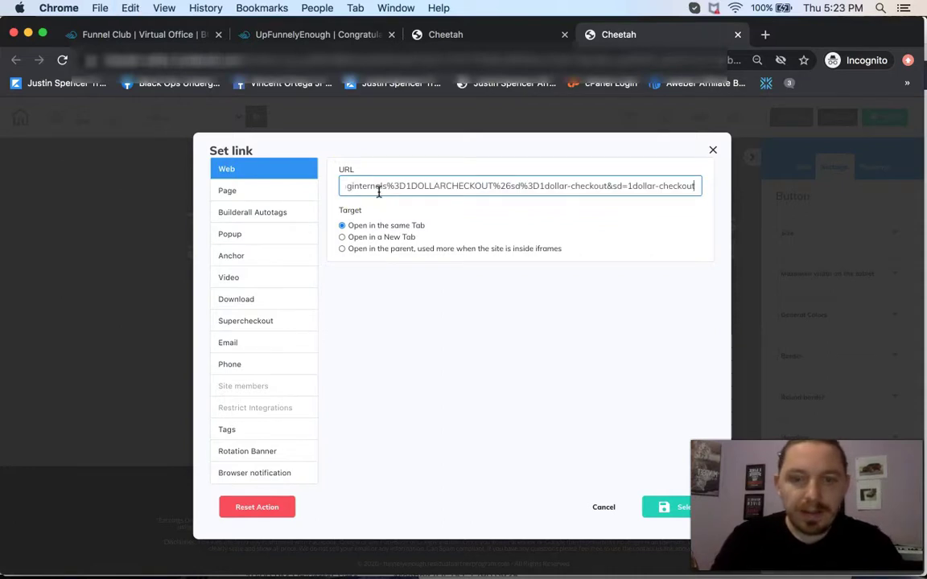
left_click(670, 508)
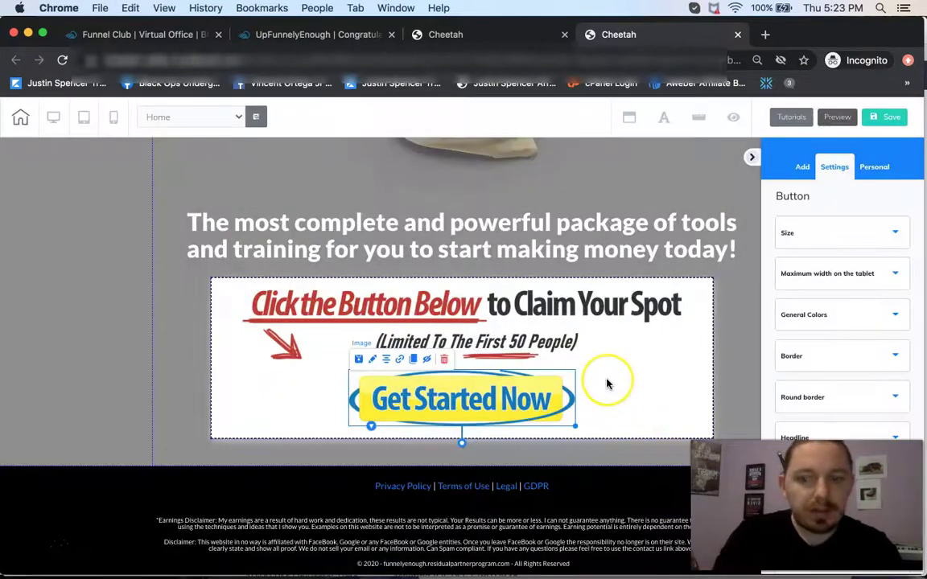
scroll(607, 384, "down", 1)
scroll(607, 384, "down", 1)
scroll(607, 384, "up", 3)
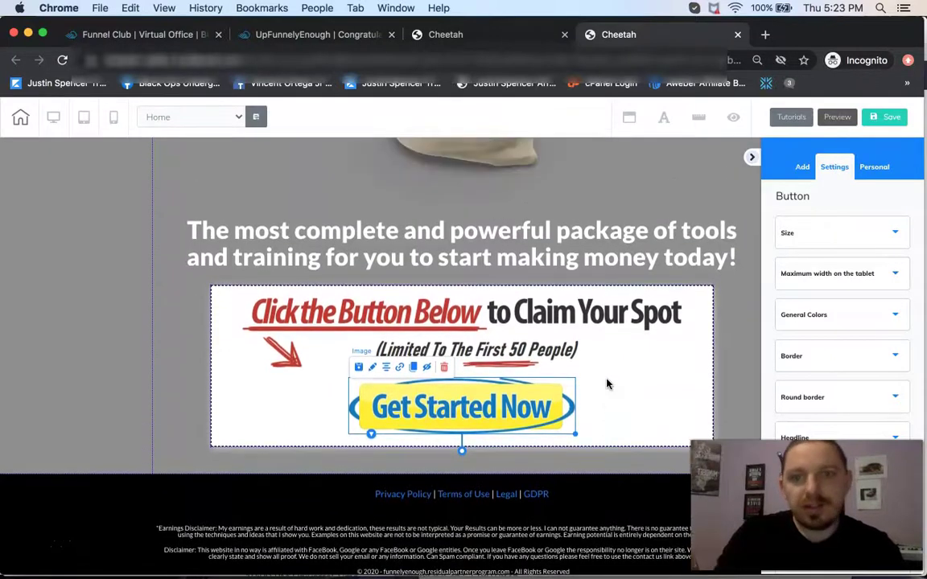
scroll(607, 384, "up", 5)
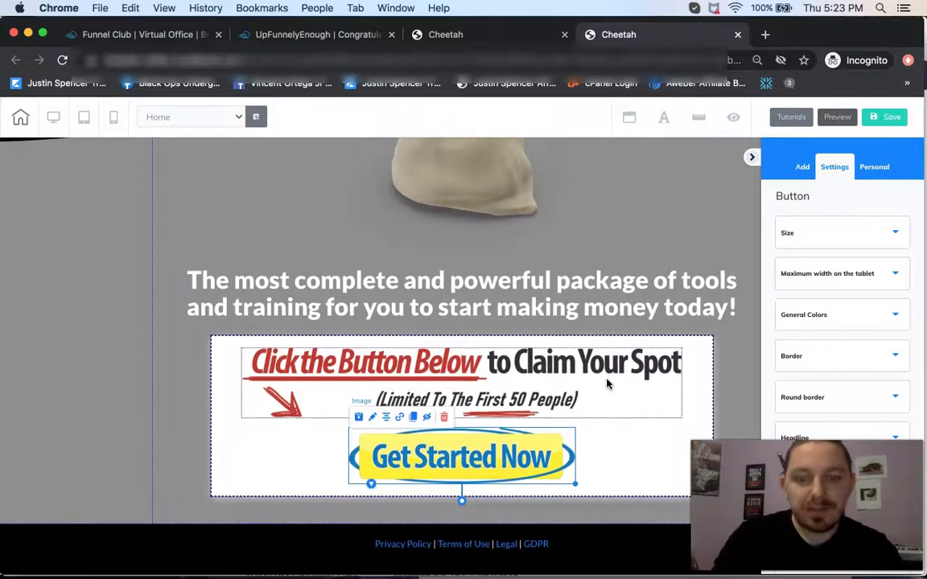
Save and publish the page to its subdomain, then leave the editor for the site dashboard.
left_click(875, 118)
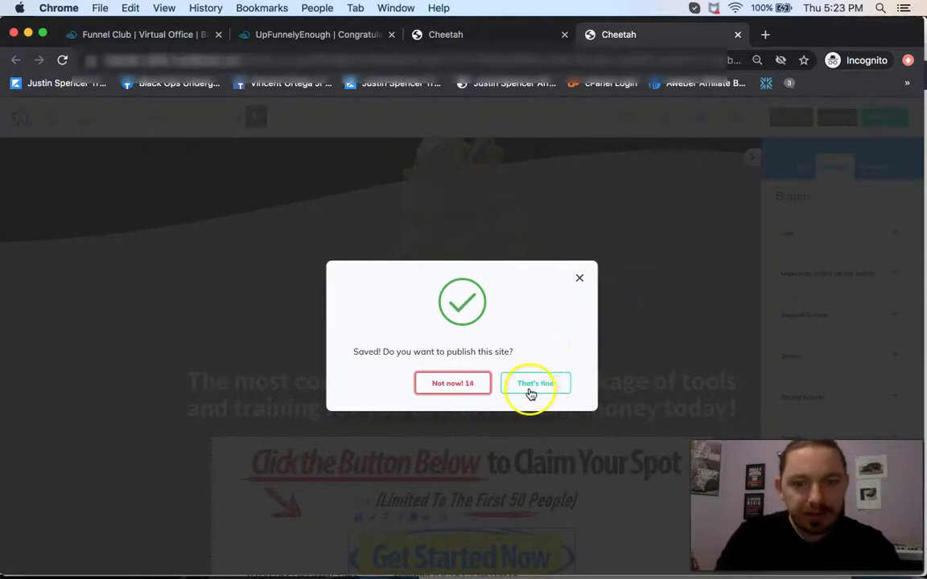
left_click(531, 386)
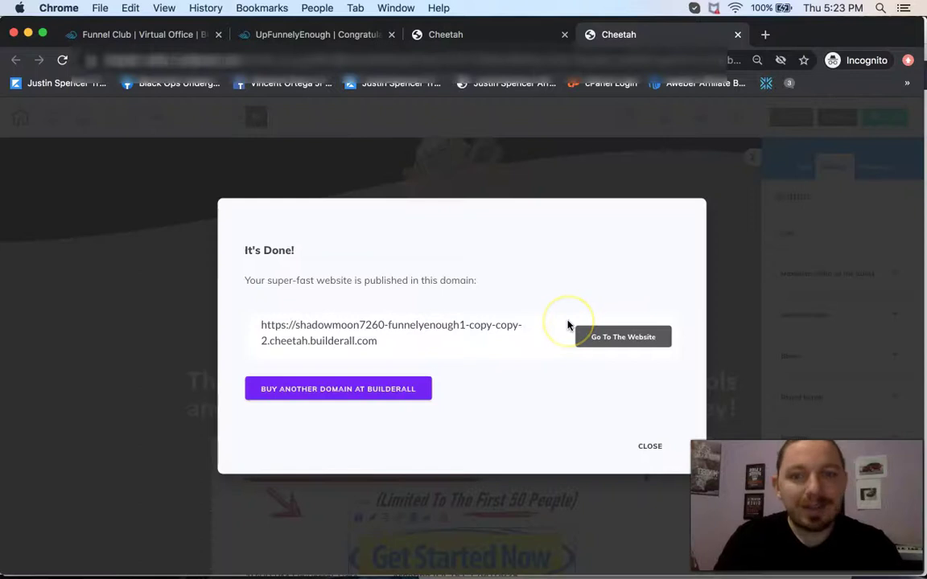
left_click(649, 444)
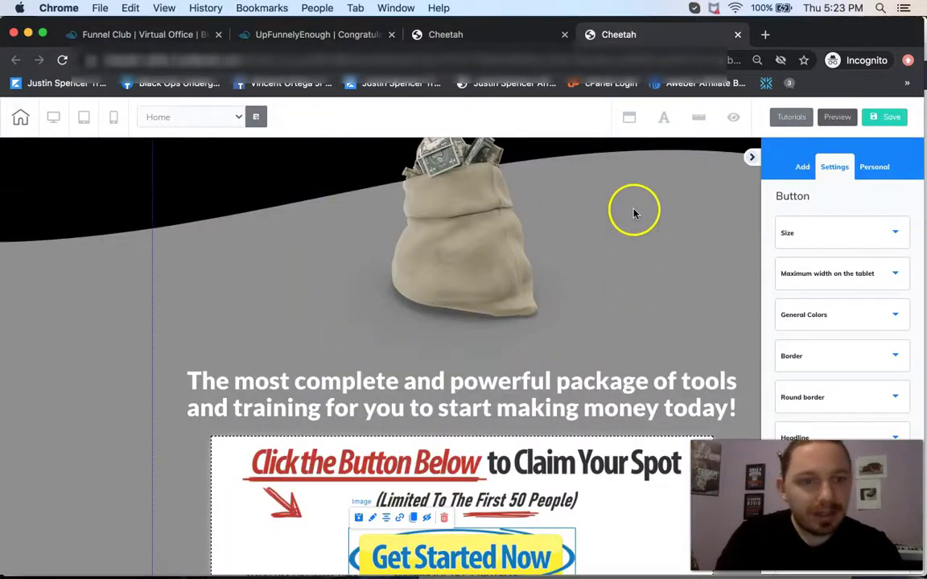
left_click(737, 34)
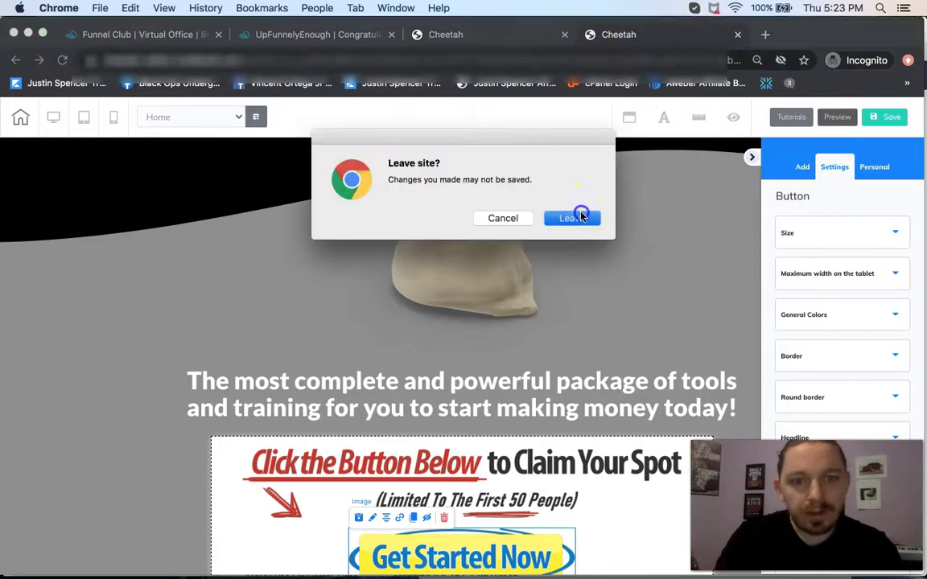
left_click(580, 217)
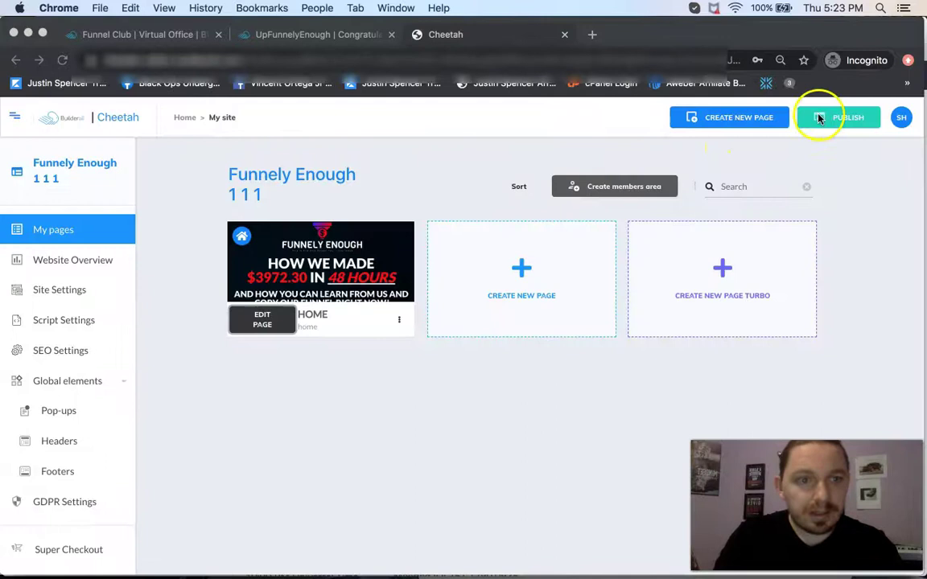
Publish the Funnely Enough site and view its HOME page live in a new tab.
left_click(838, 119)
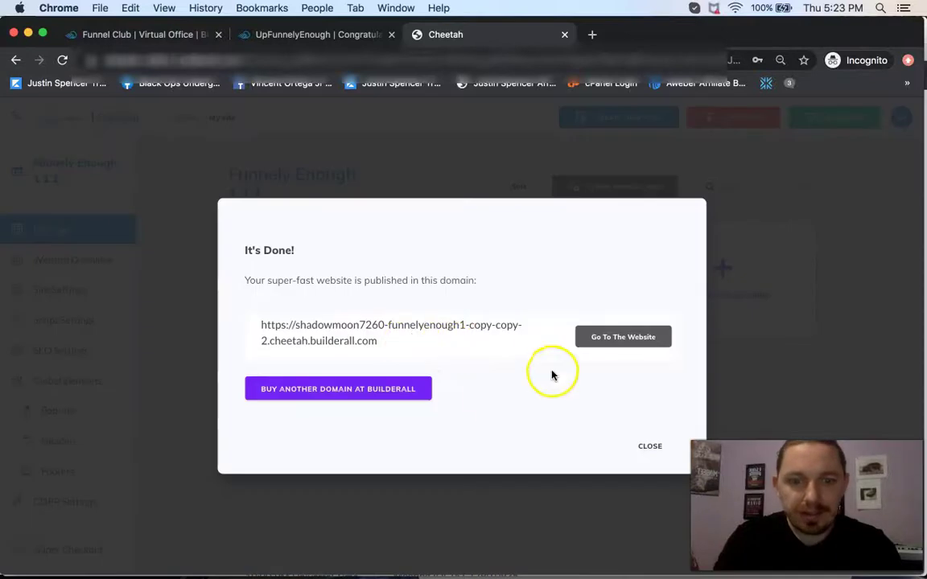
left_click(649, 445)
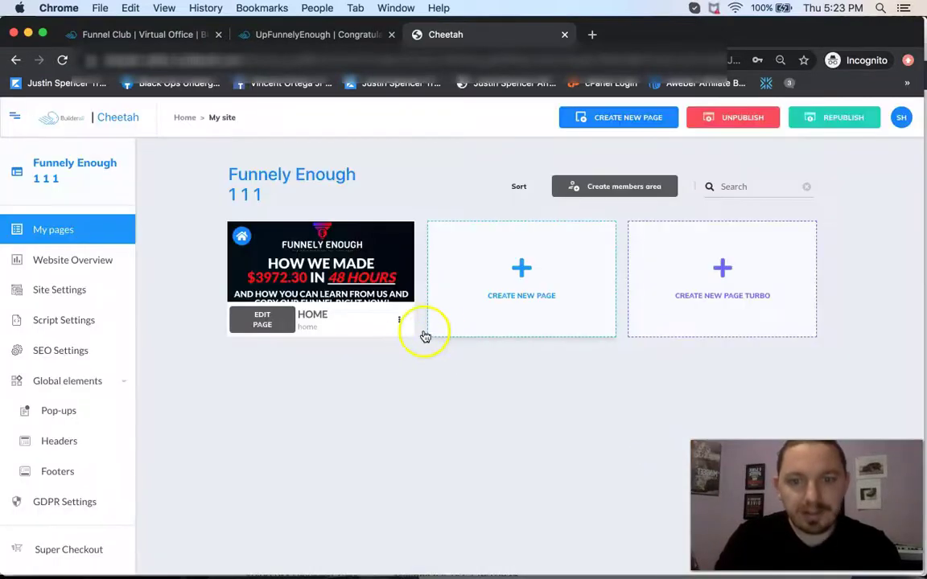
left_click(399, 322)
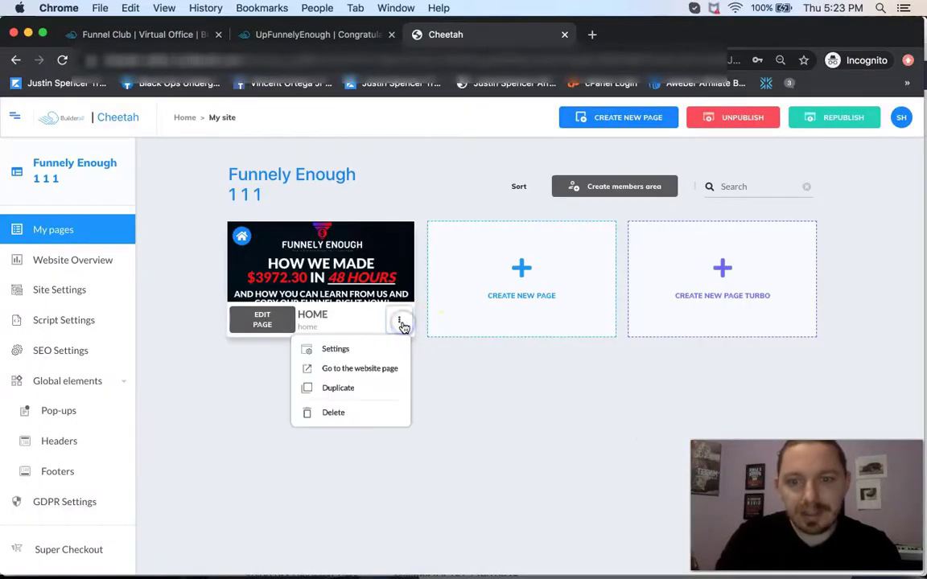
left_click(370, 370)
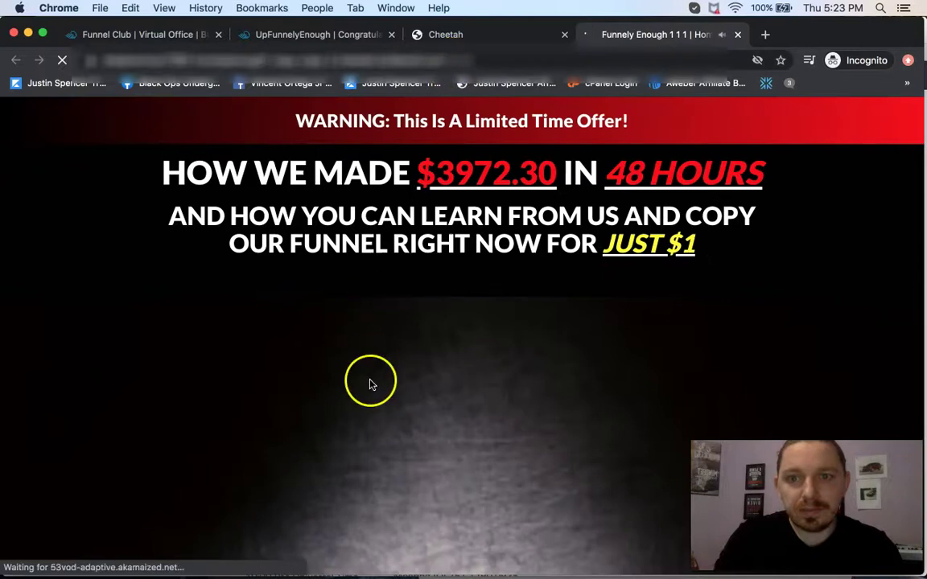
Pause the sales video on the live Funnely Enough page and select the page's URL.
scroll(370, 419, "down", 2)
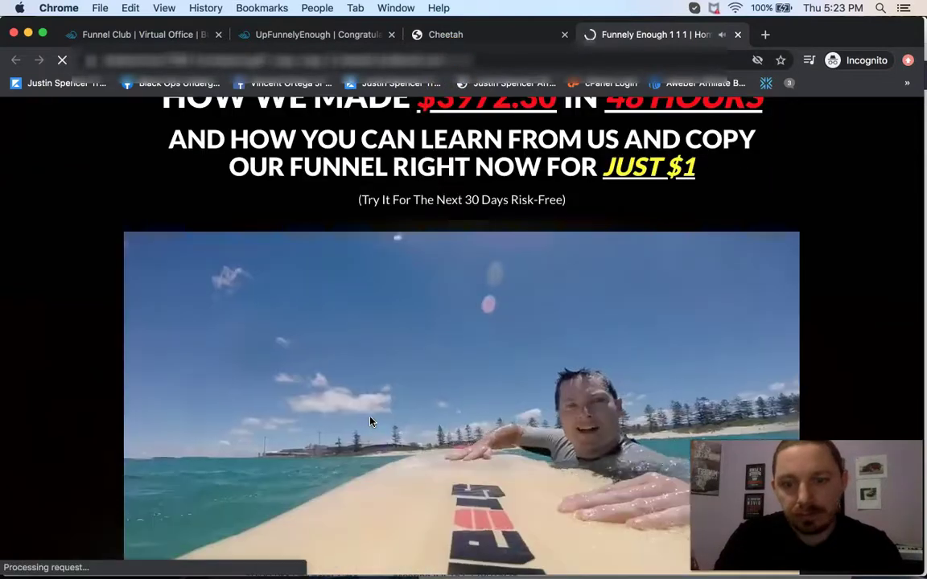
left_click(431, 251)
scroll(434, 254, "down", 1)
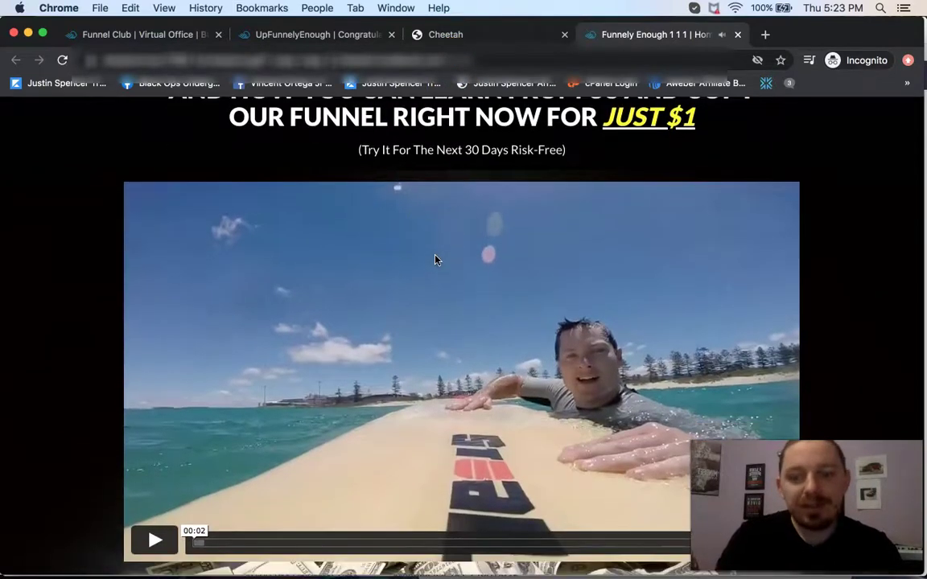
scroll(435, 259, "up", 3)
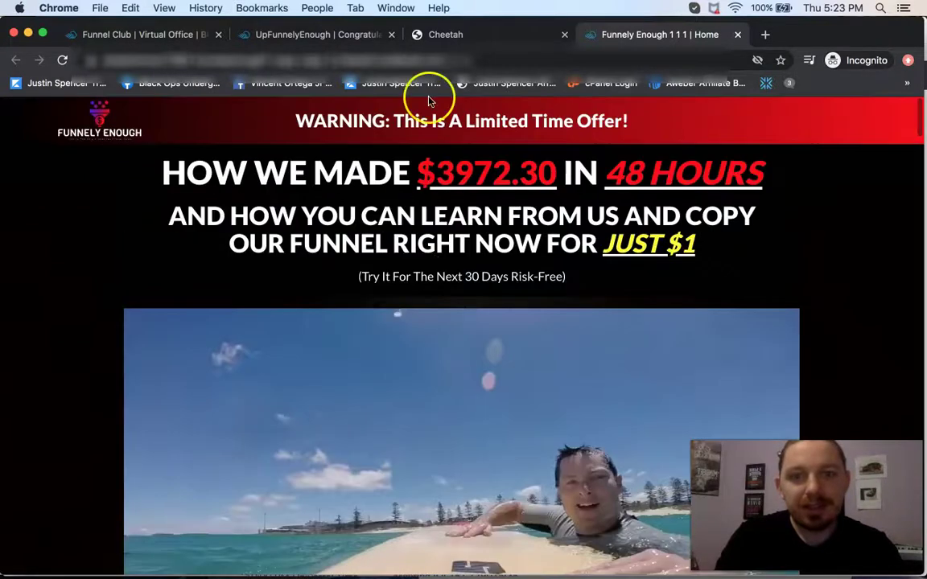
left_click(341, 61)
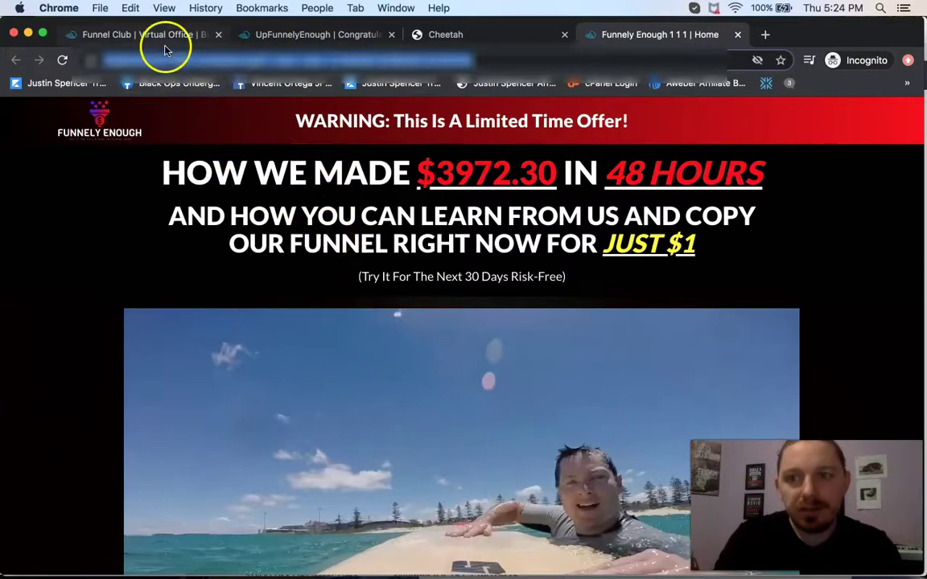
Load the copied sales page URL in a new Safari incognito window.
left_click(103, 9)
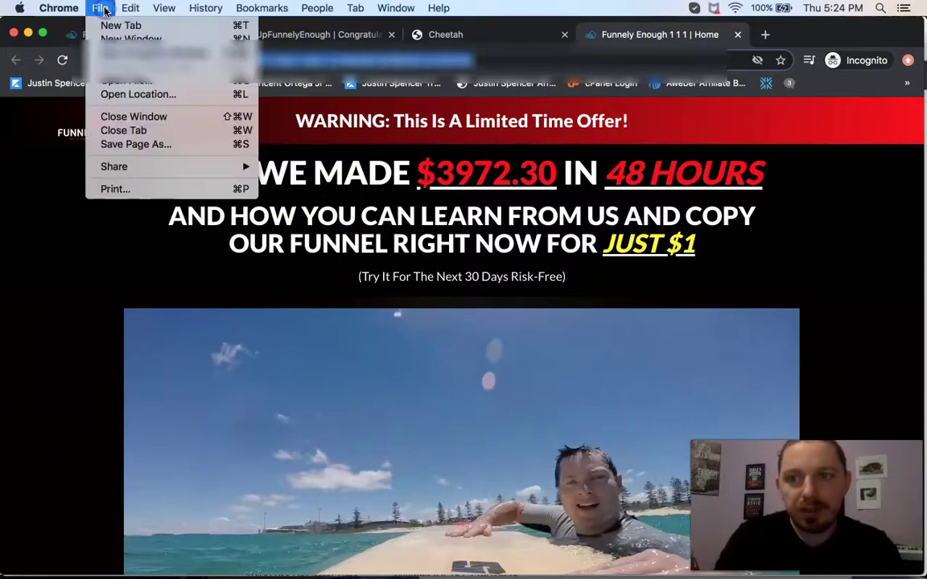
left_click(138, 55)
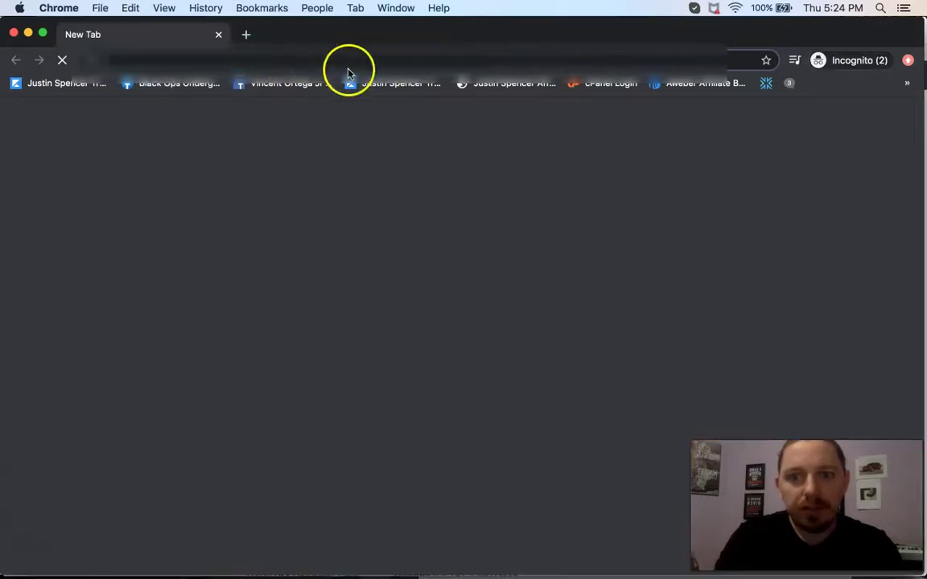
type("https://shadowmoon7260-funnelyenough1-copy-copy-2.cheetah.builderall.com/home")
key("Return")
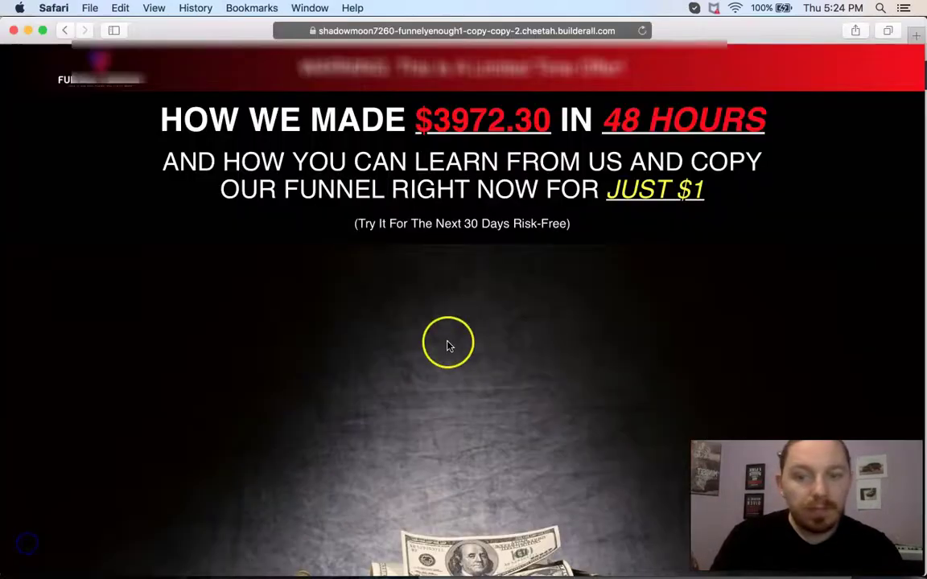
Follow Get Started Now through to the $1.00 Premium Plan checkout.
scroll(449, 346, "down", 10)
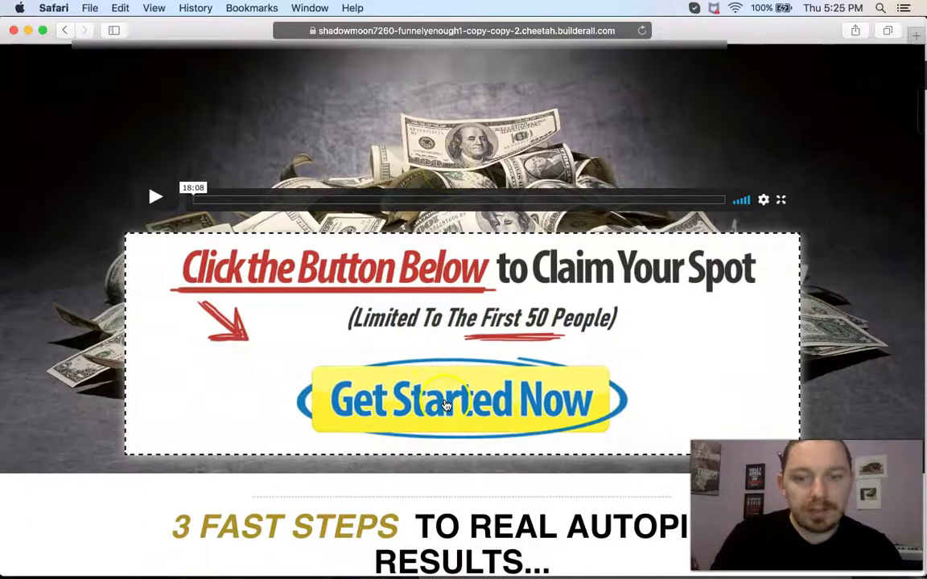
left_click(447, 404)
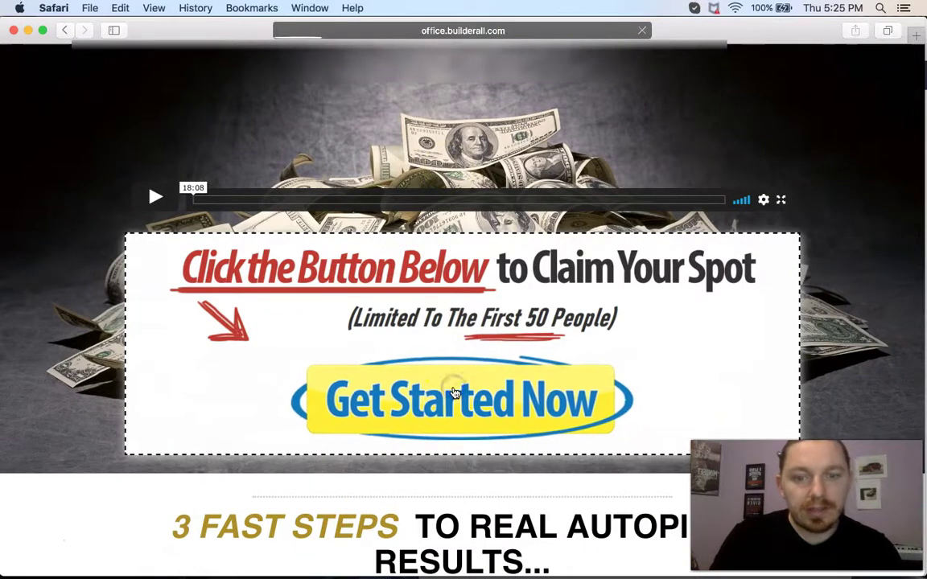
left_click(455, 387)
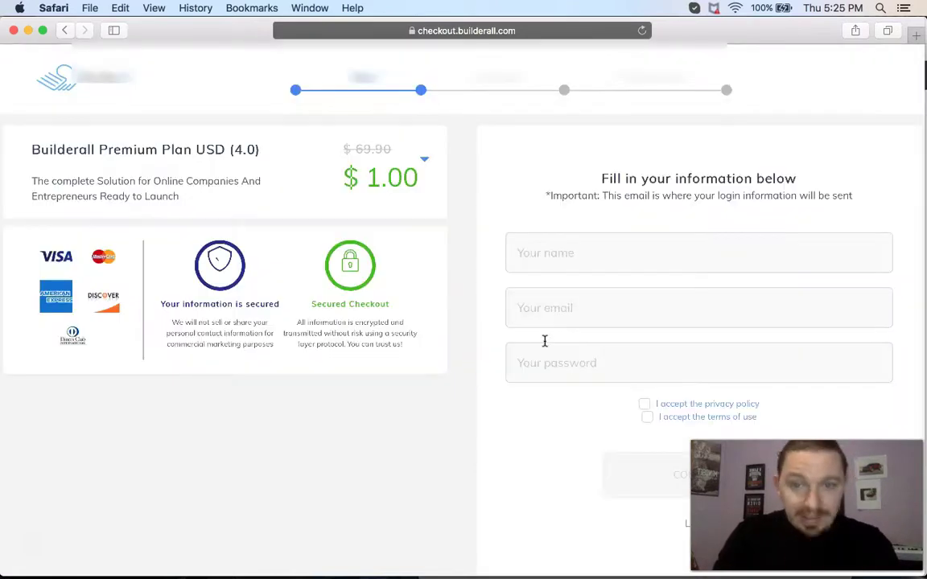
Enter a test name and a test e-mail address in the checkout signup form.
left_click(545, 251)
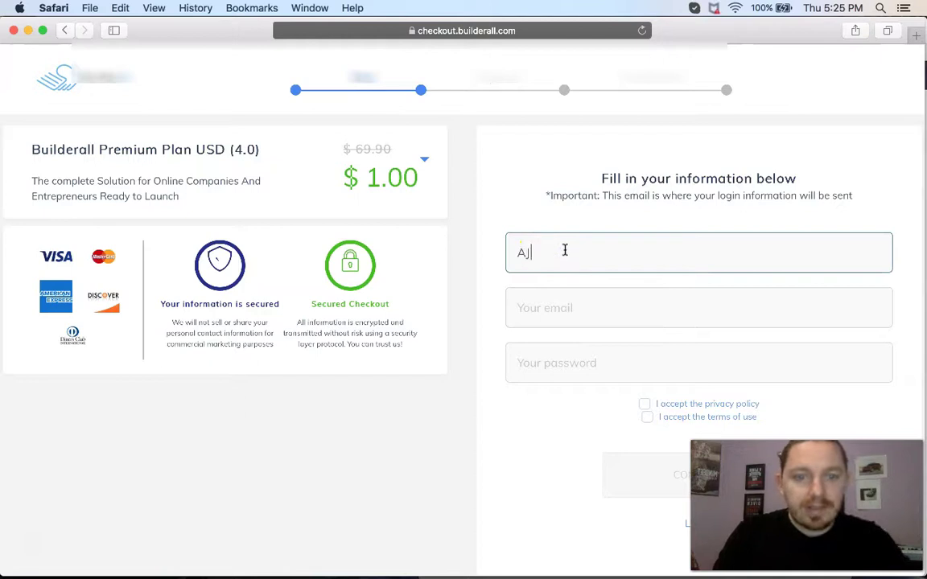
type("AJ Testing S")
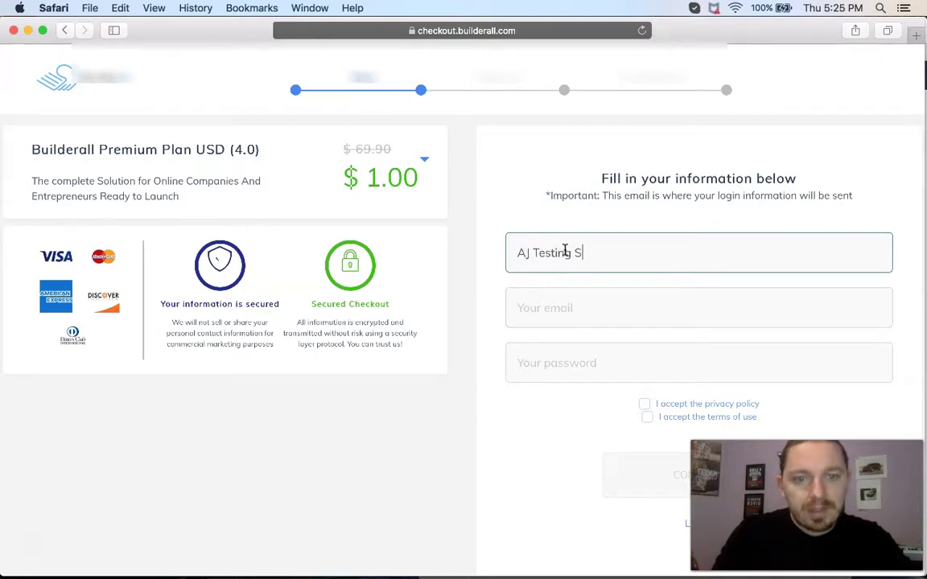
type("teven 2")
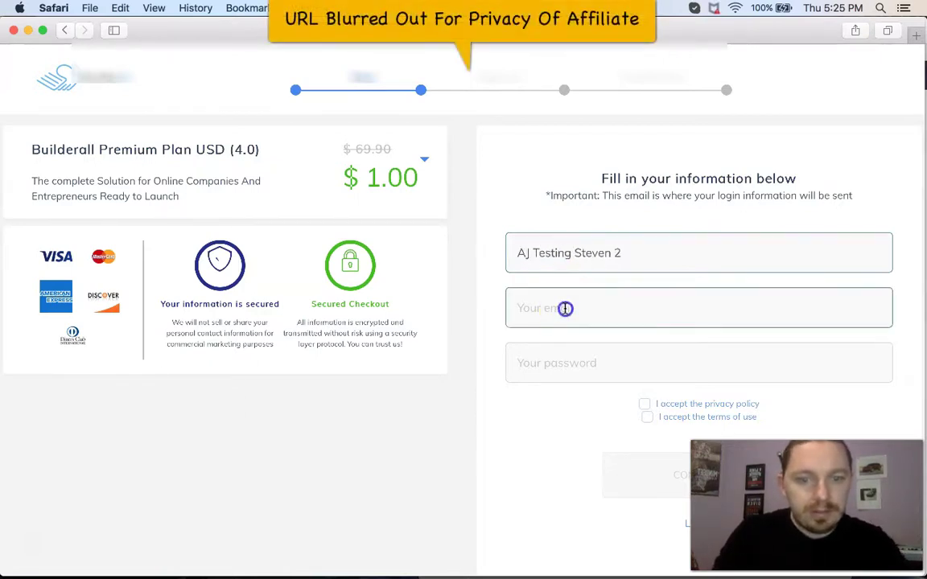
left_click(564, 308)
type("ajsakjf")
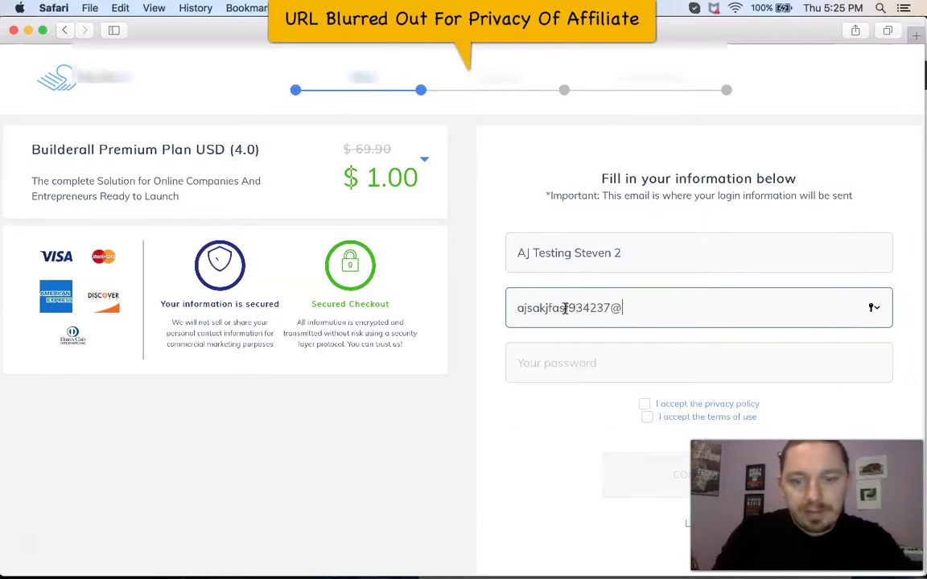
key("Tab")
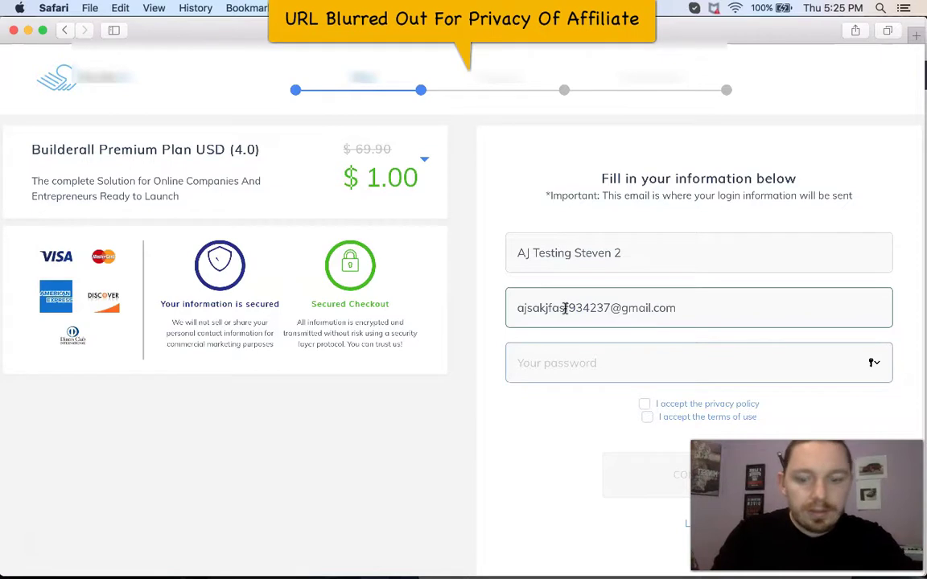
Accept the privacy policy and terms of use, then submit the signup.
left_click(644, 404)
left_click(647, 416)
scroll(650, 419, "down", 1)
scroll(650, 419, "down", 1)
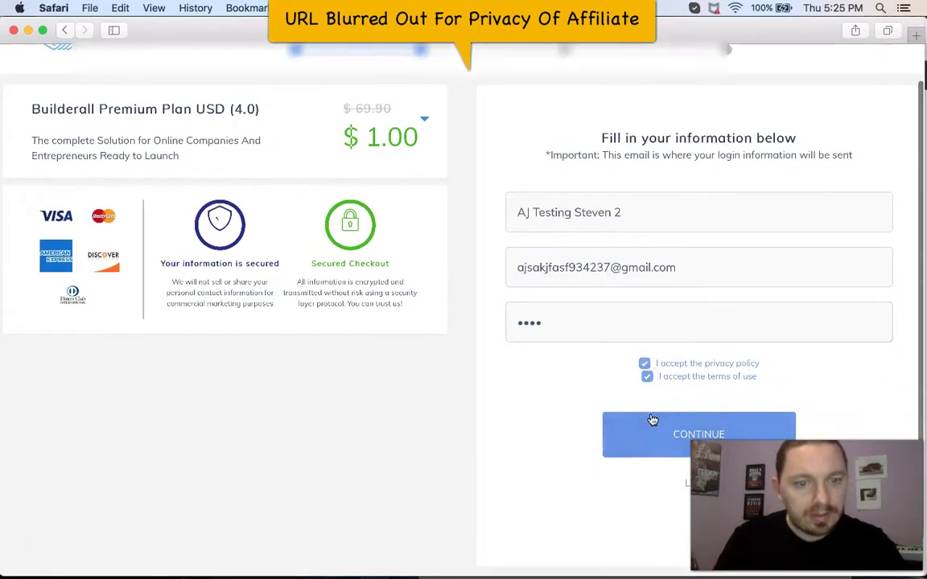
left_click(658, 427)
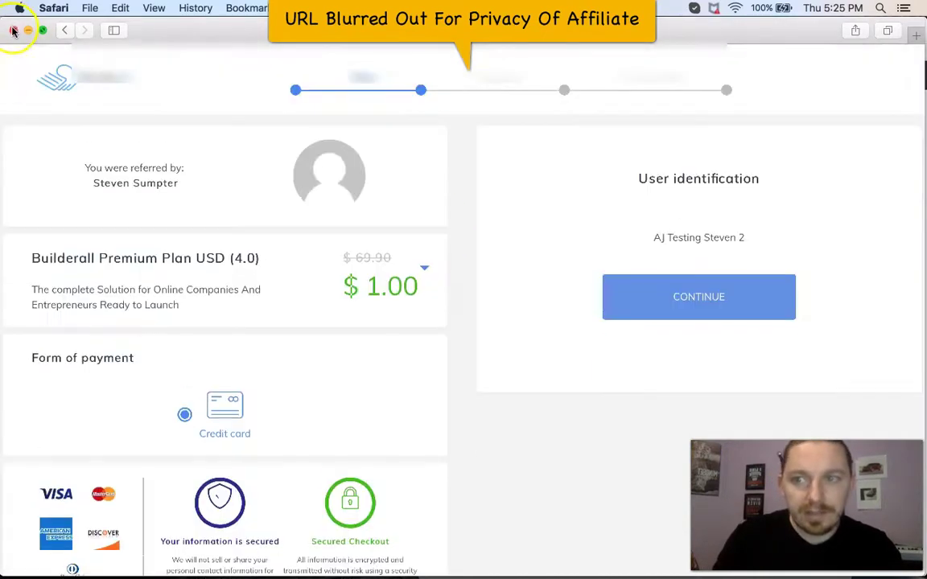
Close the checkout window and reload the Builderall Virtual Office tab in Chrome.
left_click(13, 30)
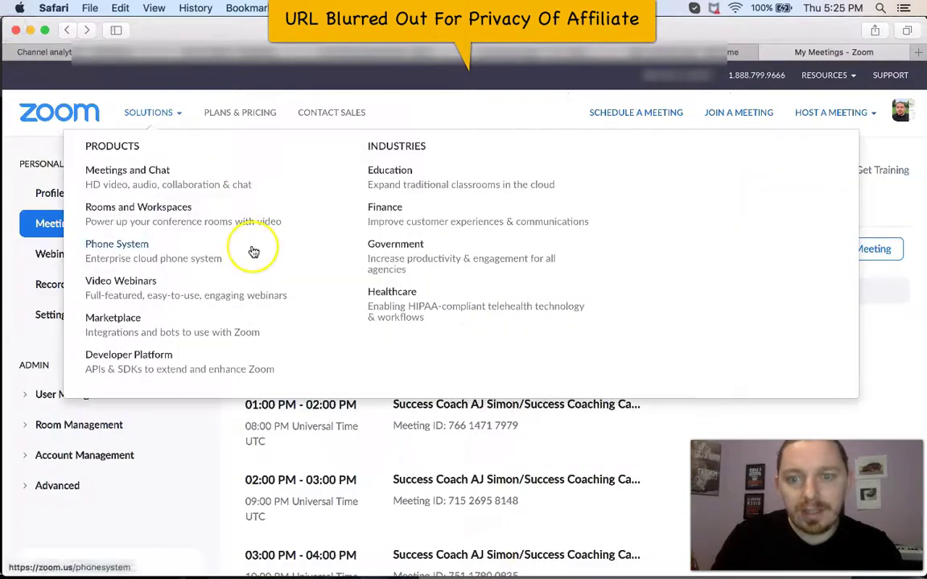
key("ctrl+Up")
left_click(305, 241)
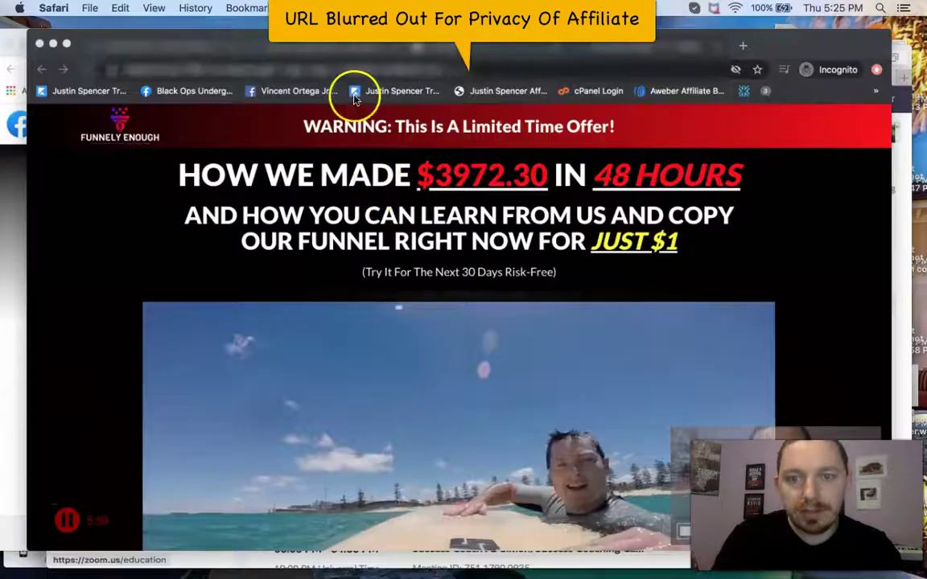
left_click(145, 34)
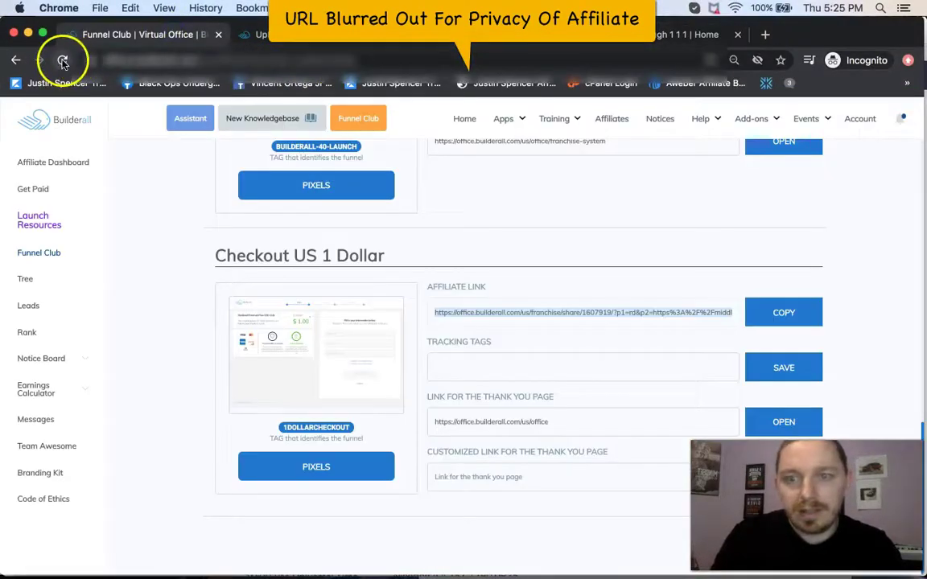
left_click(62, 59)
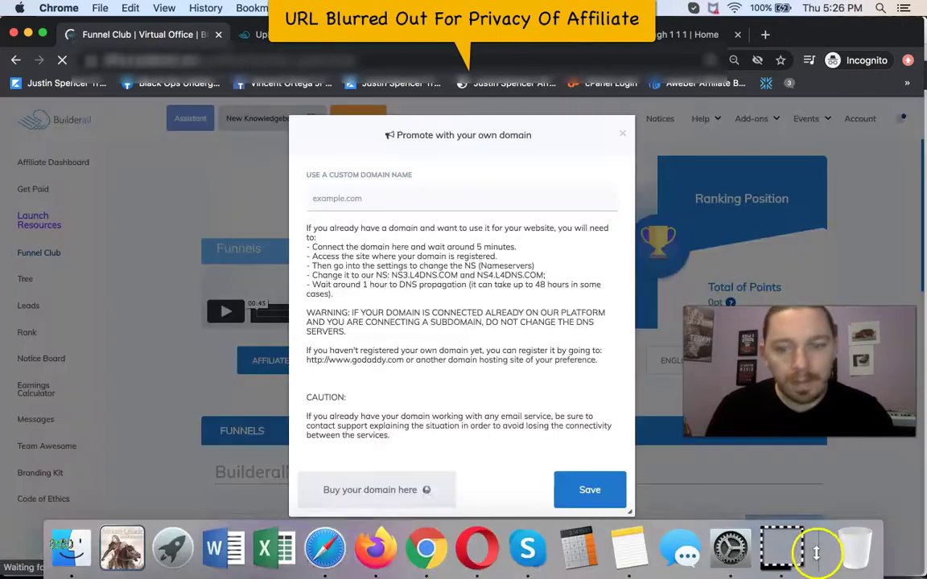
Check the notifications for the new lead, then return to the Cheetah tab.
left_click(624, 134)
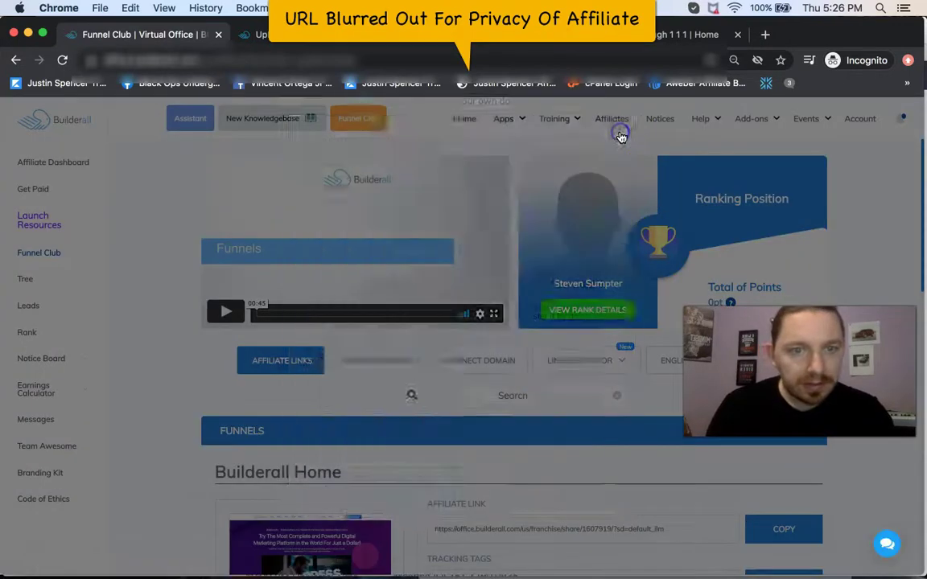
left_click(898, 118)
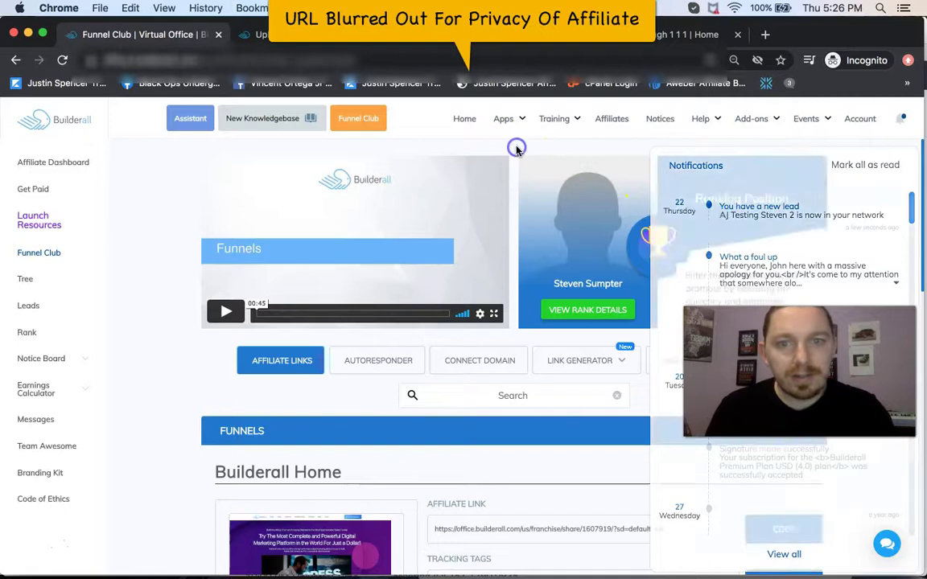
left_click(418, 32)
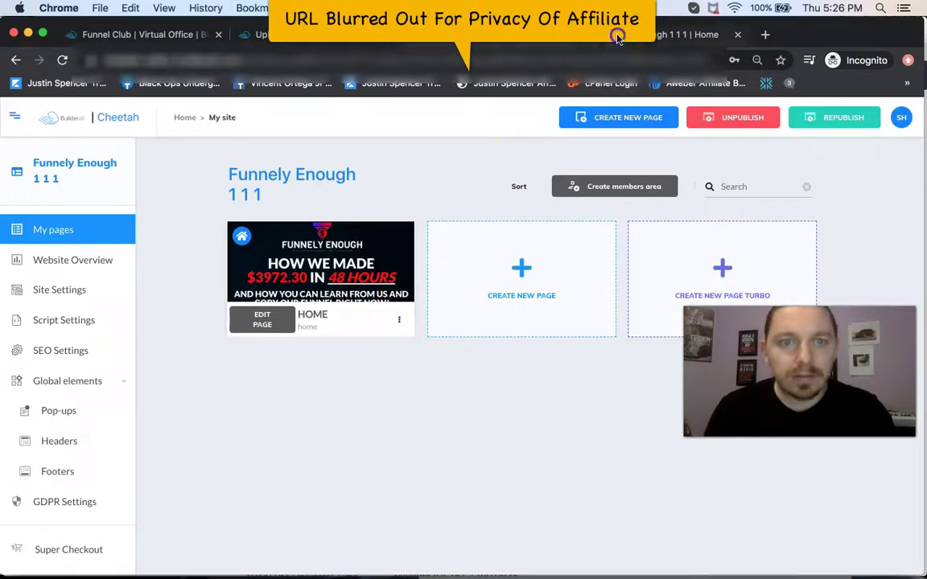
From the UpFunnelyEnough page, open 4) Google Ads / YouTube Ads Training.
left_click(563, 34)
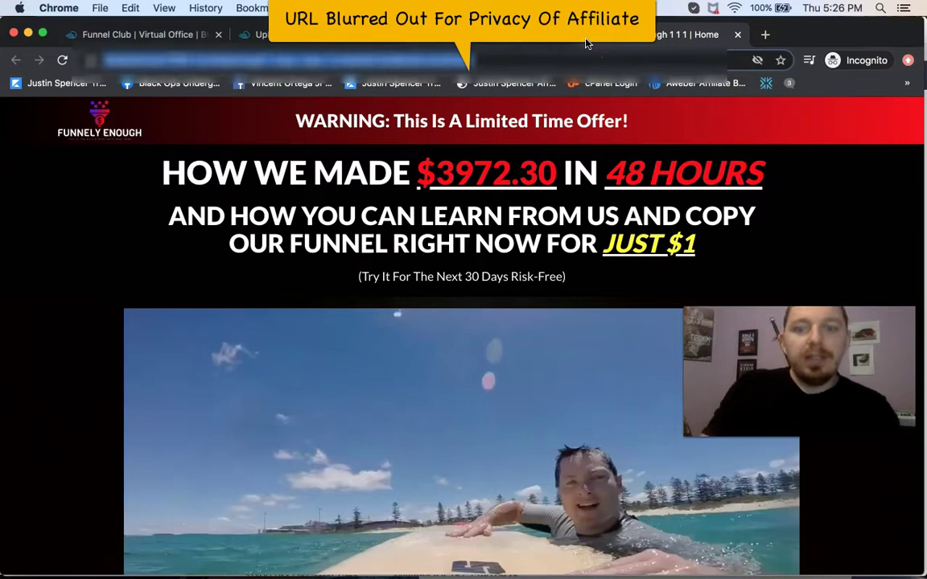
left_click(306, 36)
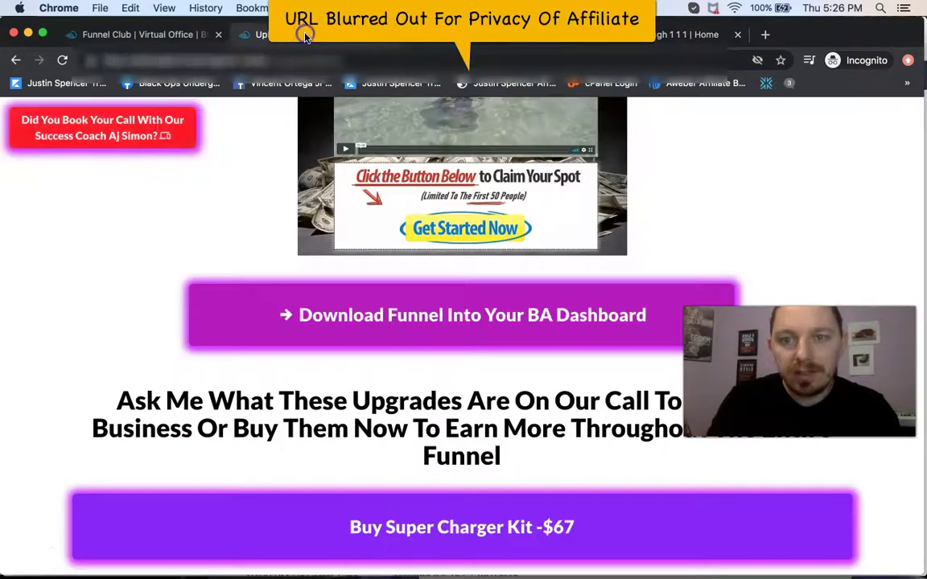
scroll(403, 292, "down", 10)
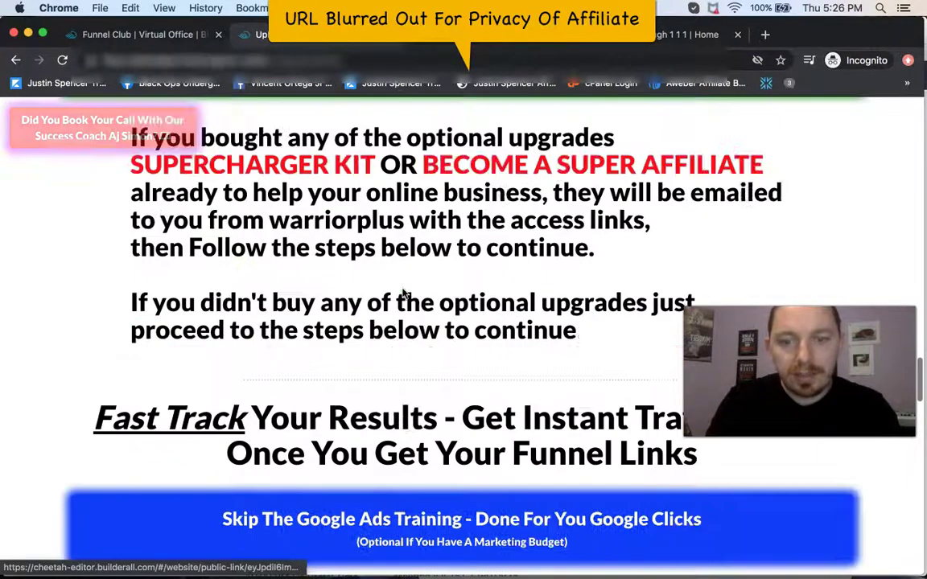
scroll(404, 294, "down", 15)
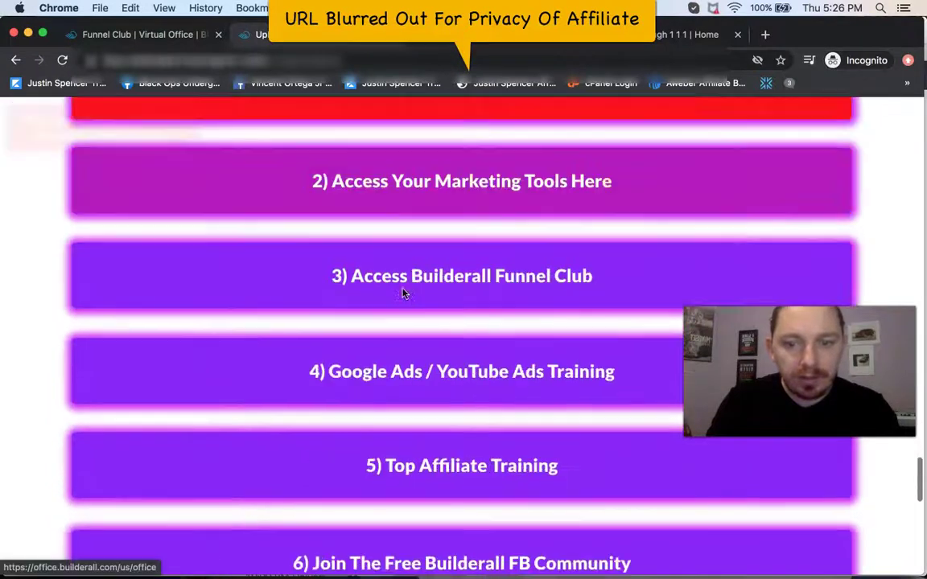
left_click(412, 341)
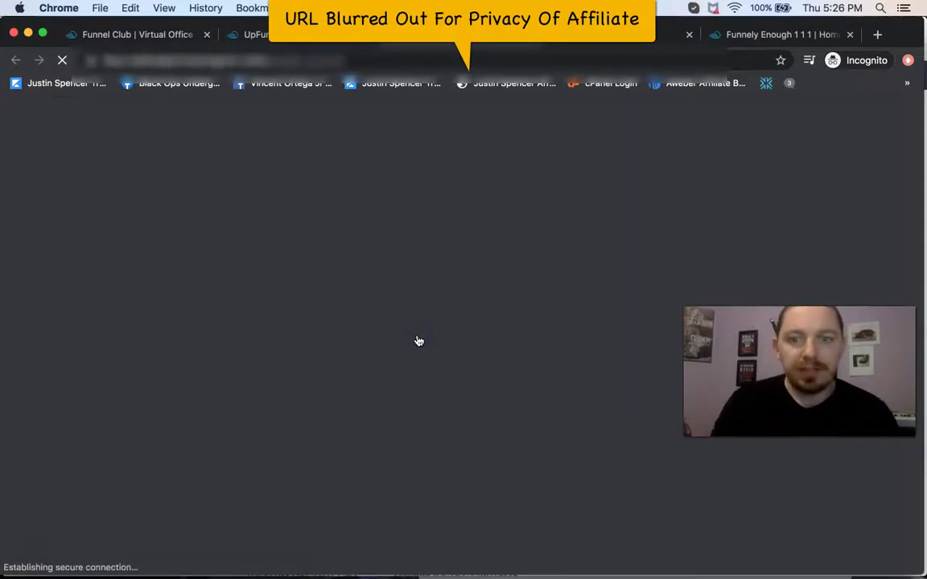
scroll(418, 341, "down", 3)
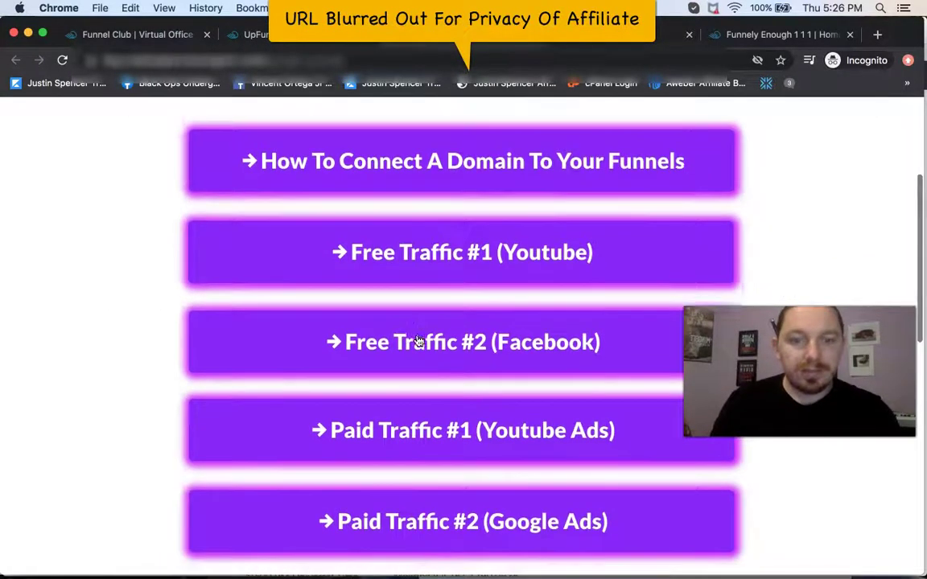